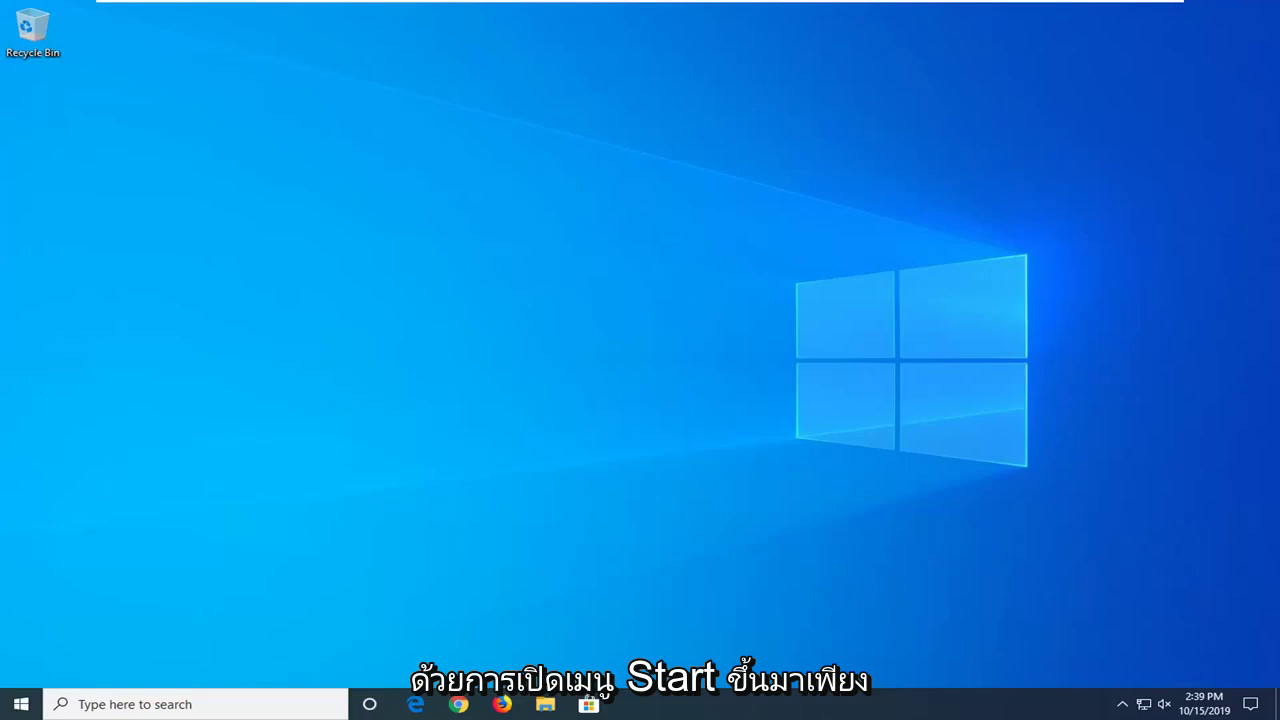
Step: Search Windows for regedit, run Registry Editor as administrator with the account control request approved, and move its window higher on the desktop
click(22, 704)
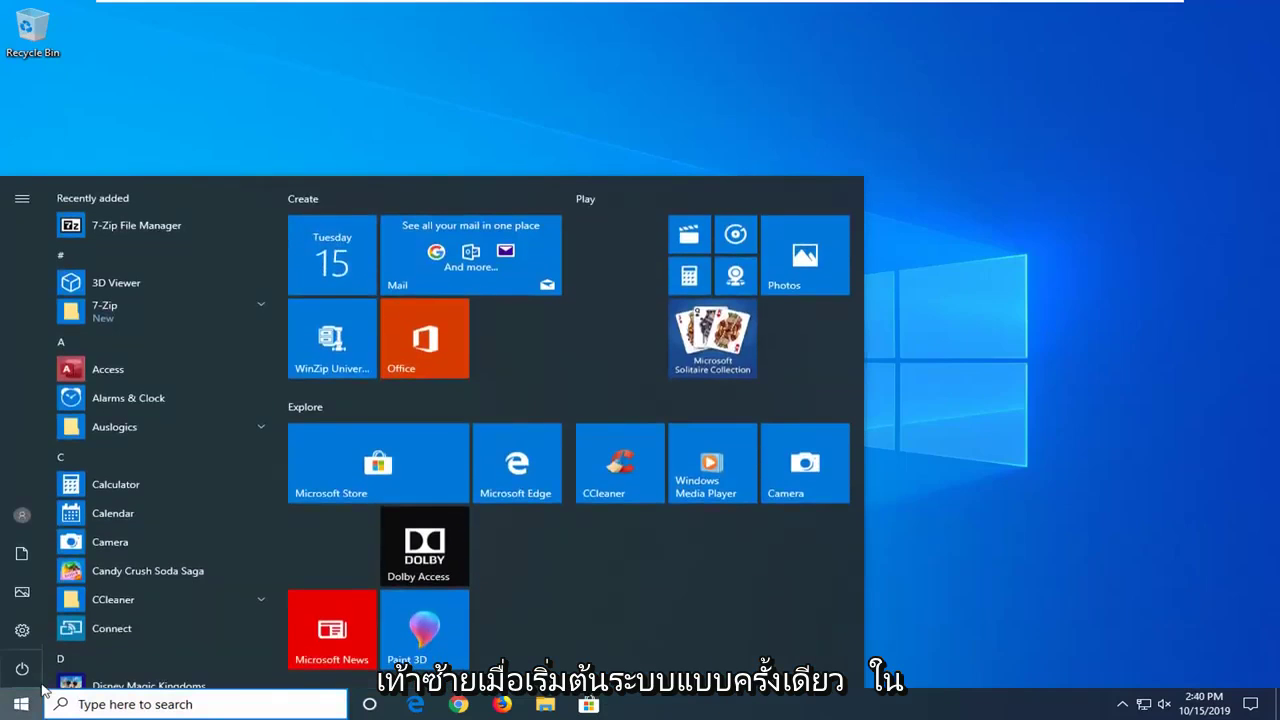
text(reg)
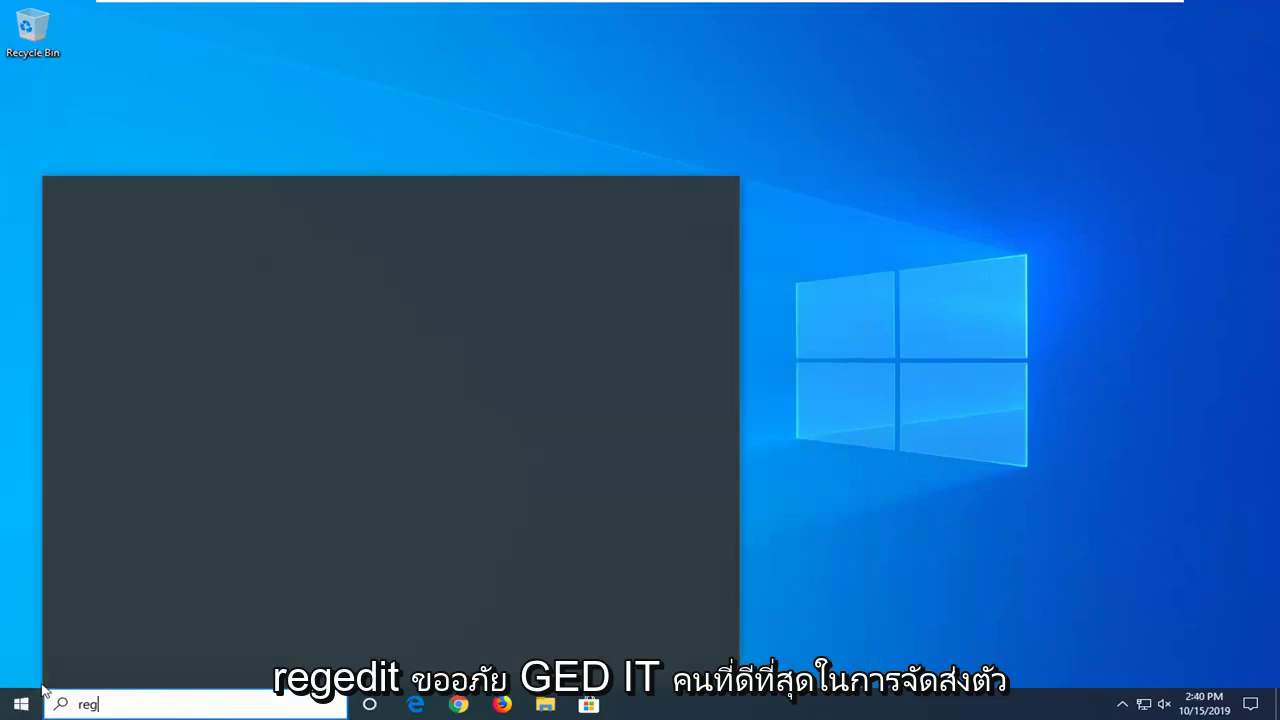
text(edit)
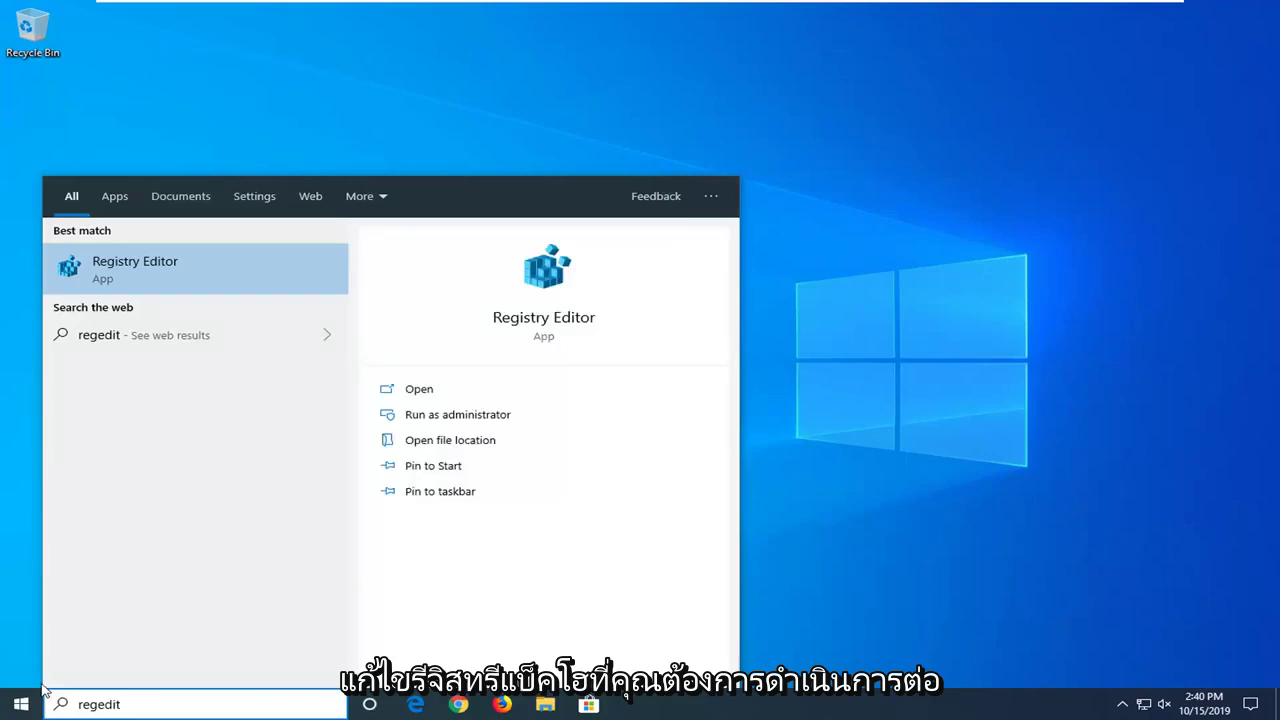
right_click(173, 263)
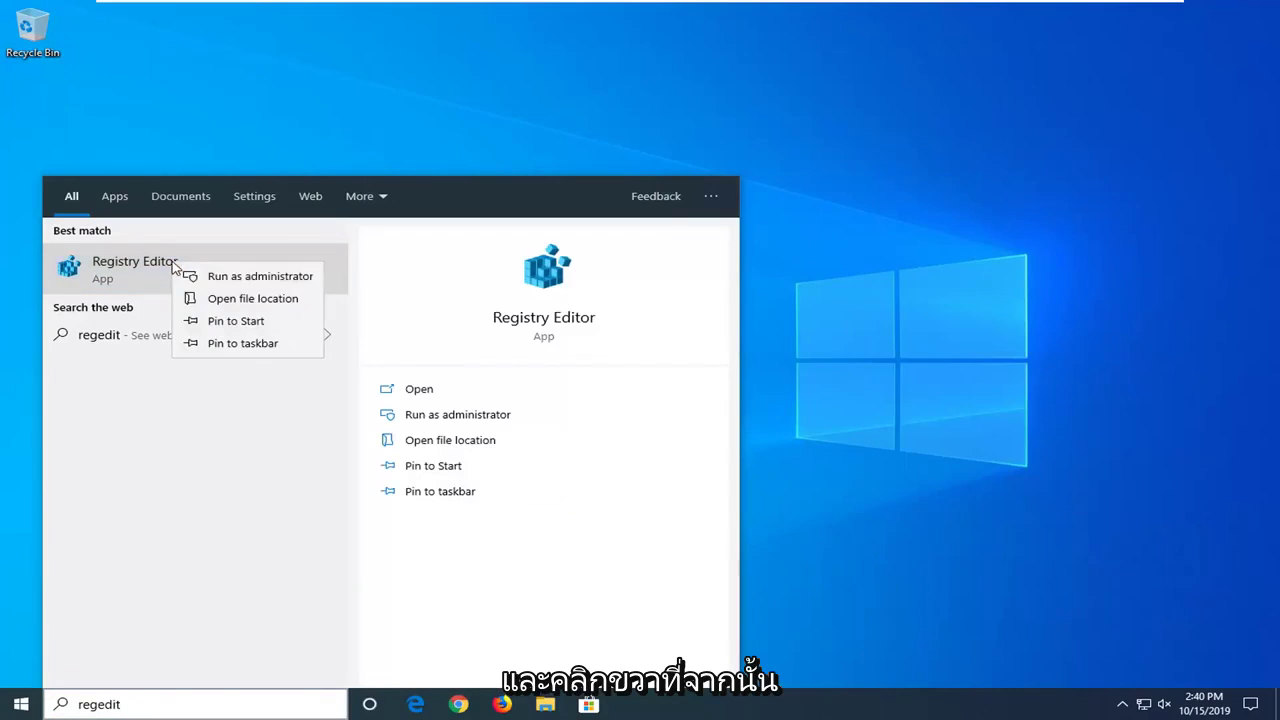
click(258, 278)
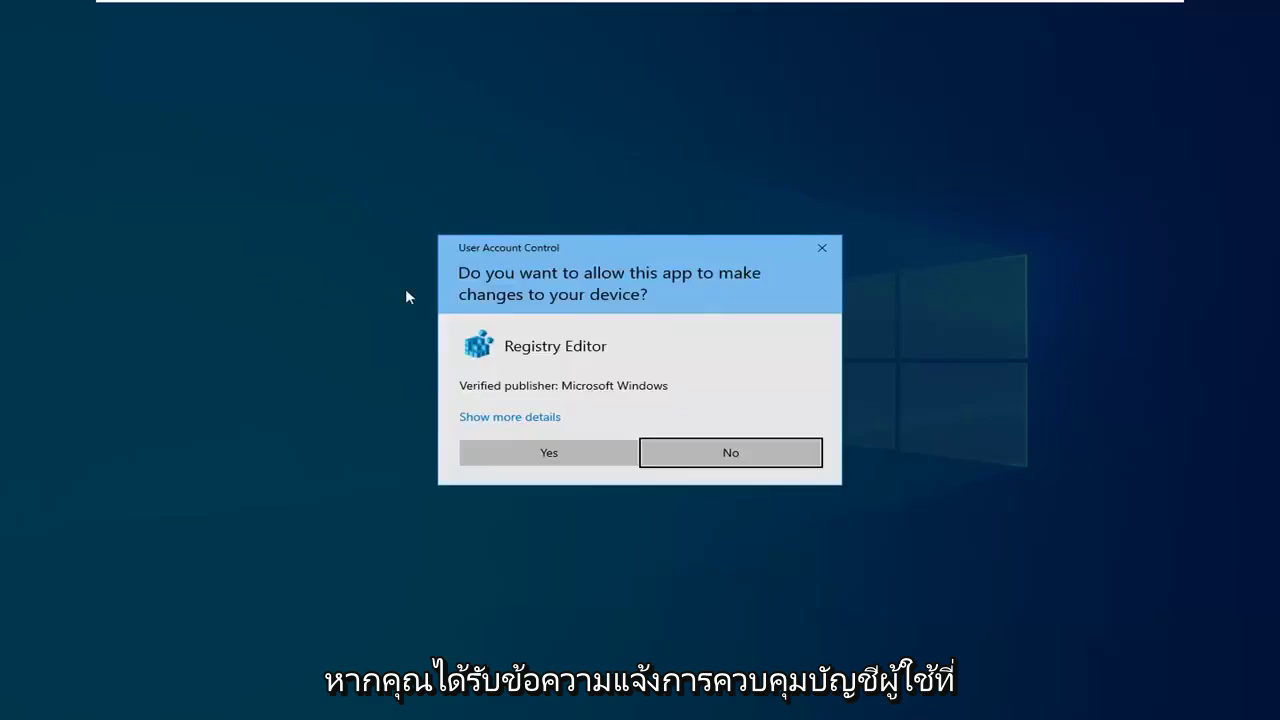
click(533, 451)
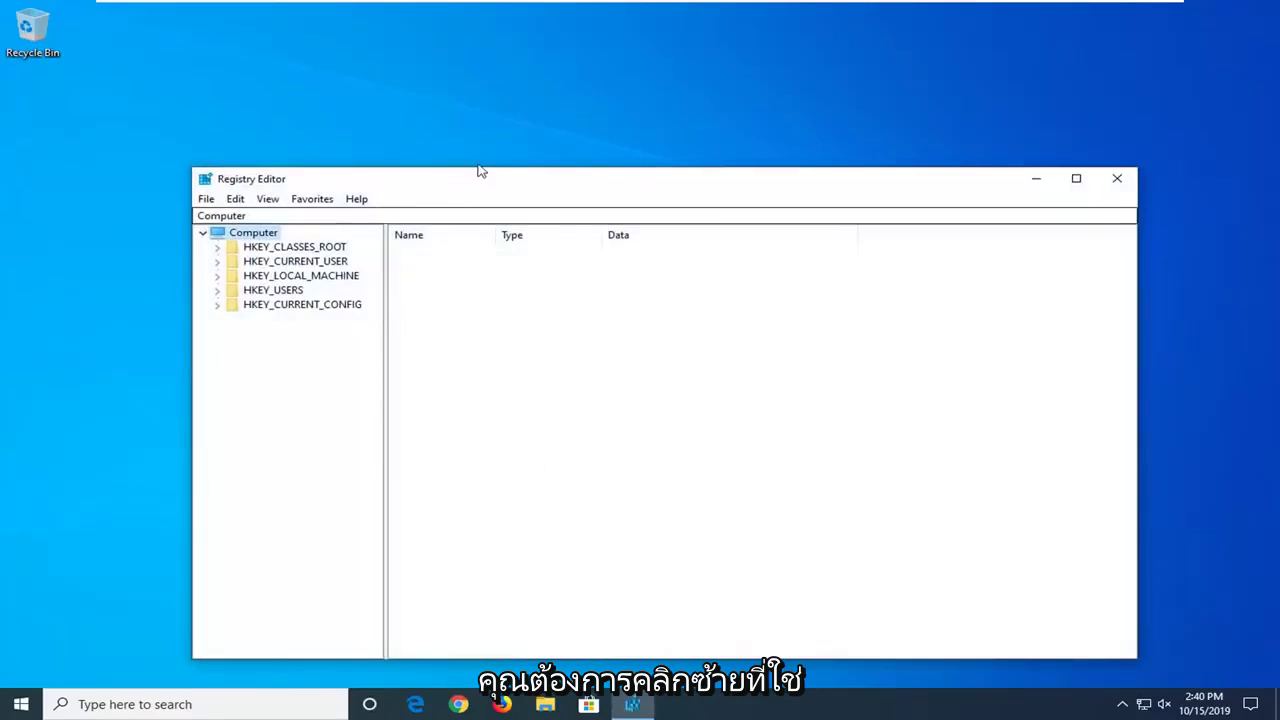
drag(480, 171, 489, 129)
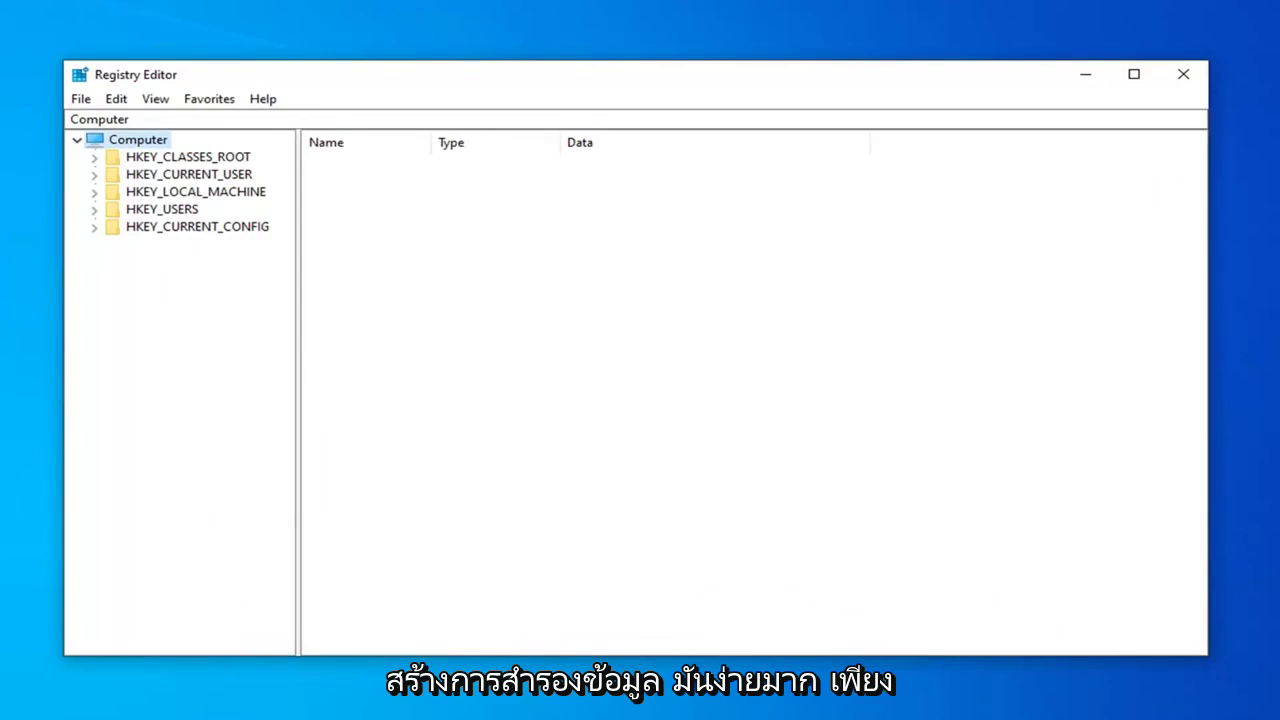
click(81, 101)
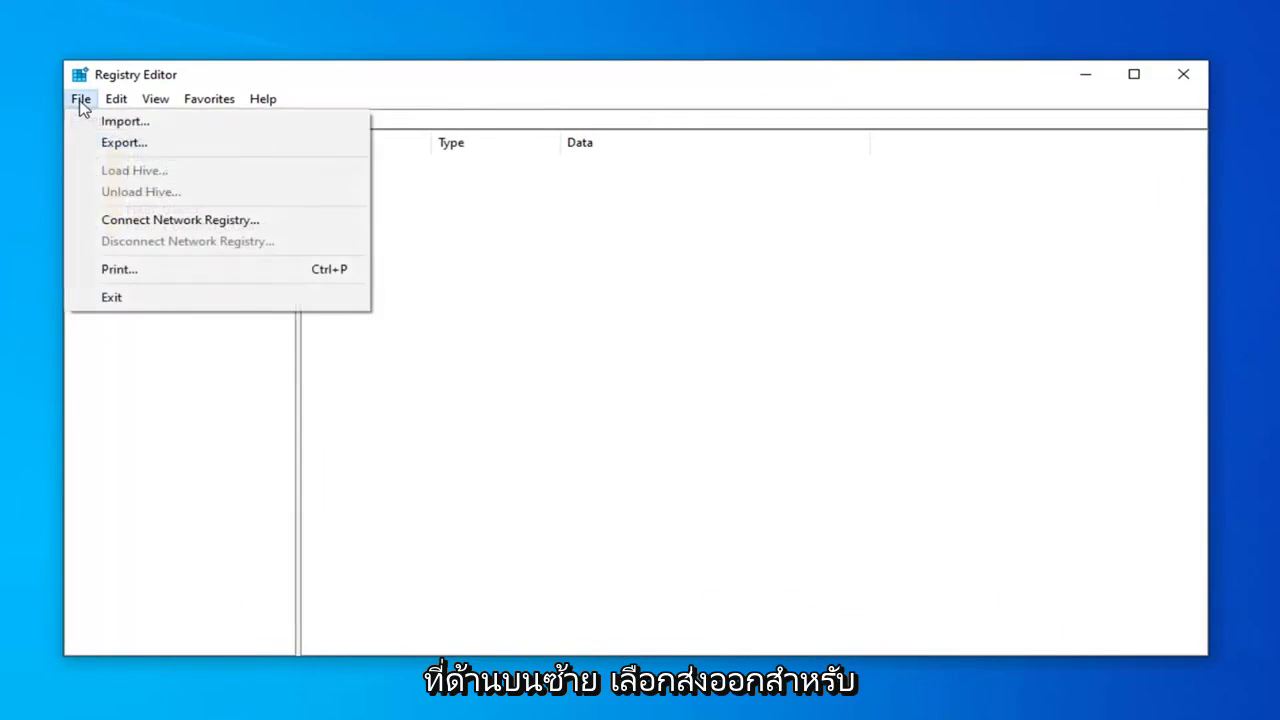
click(164, 148)
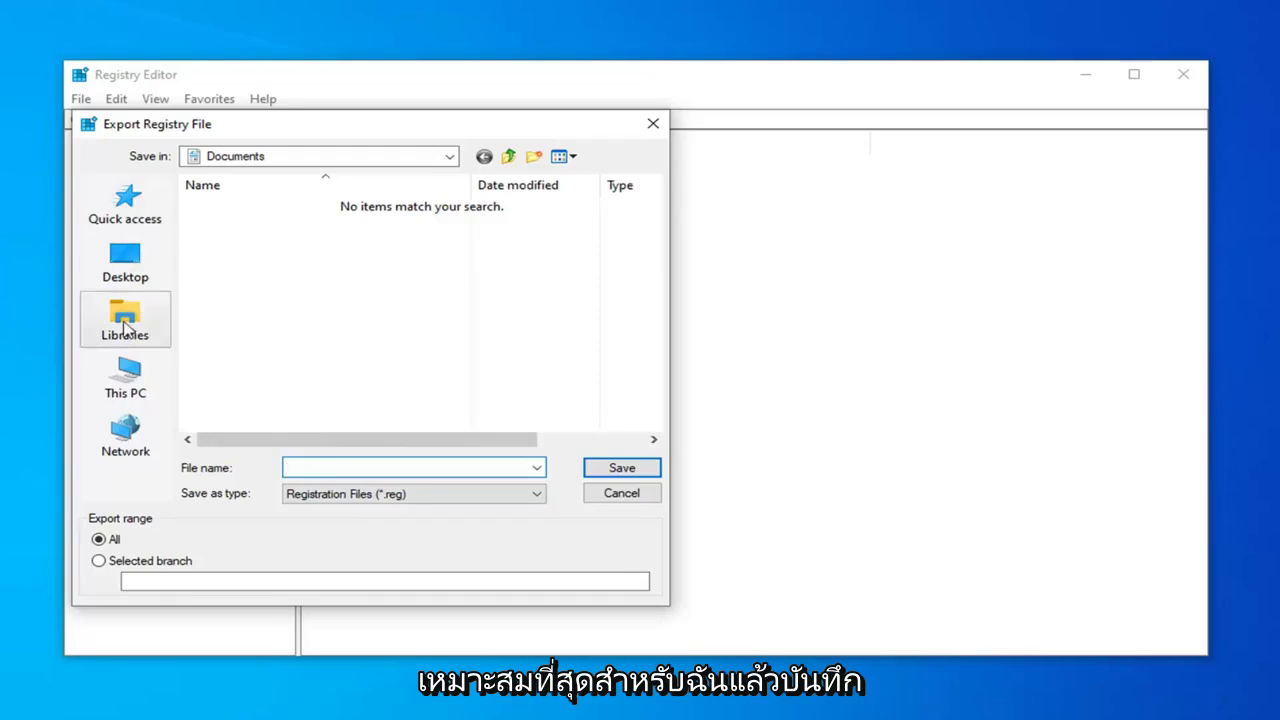
click(118, 254)
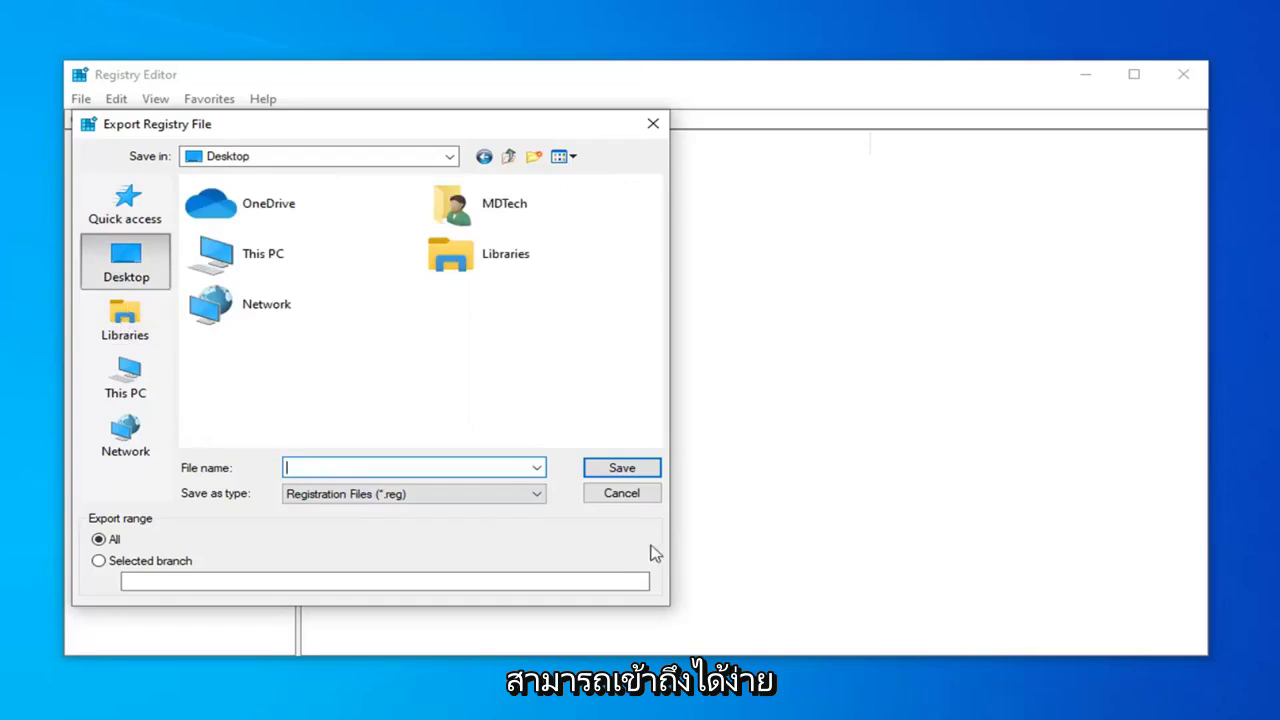
click(630, 499)
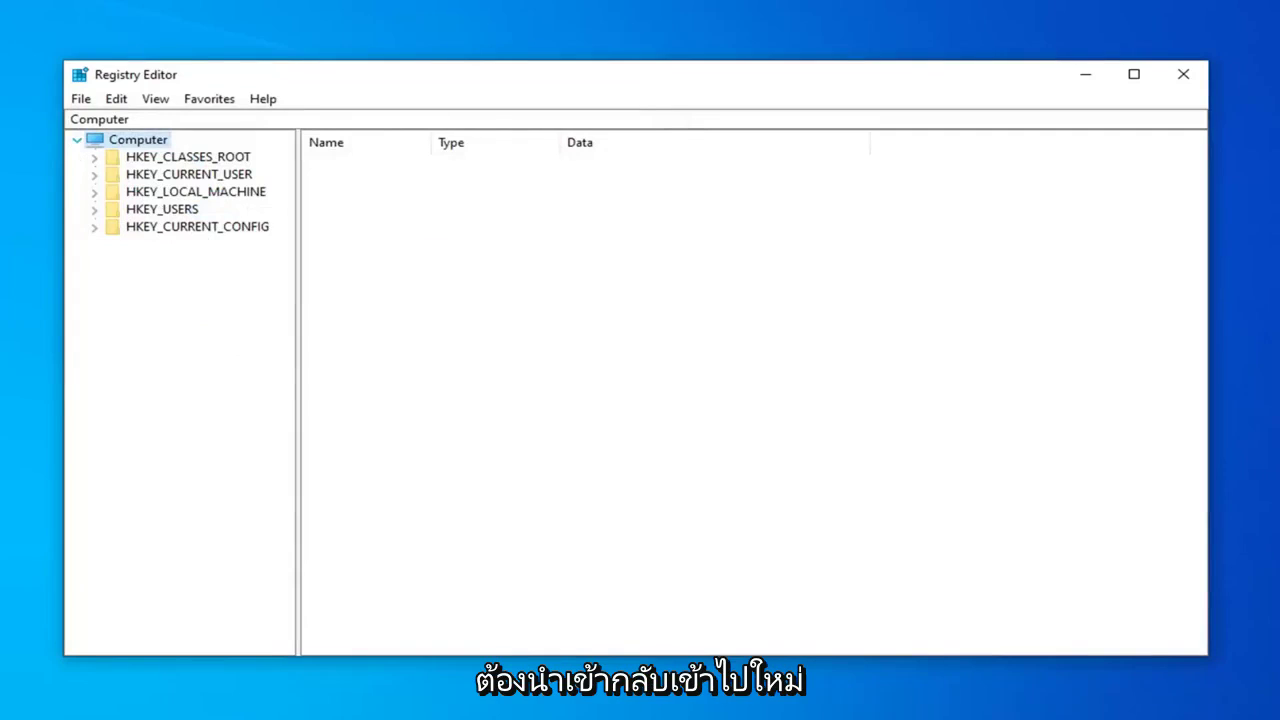
click(80, 100)
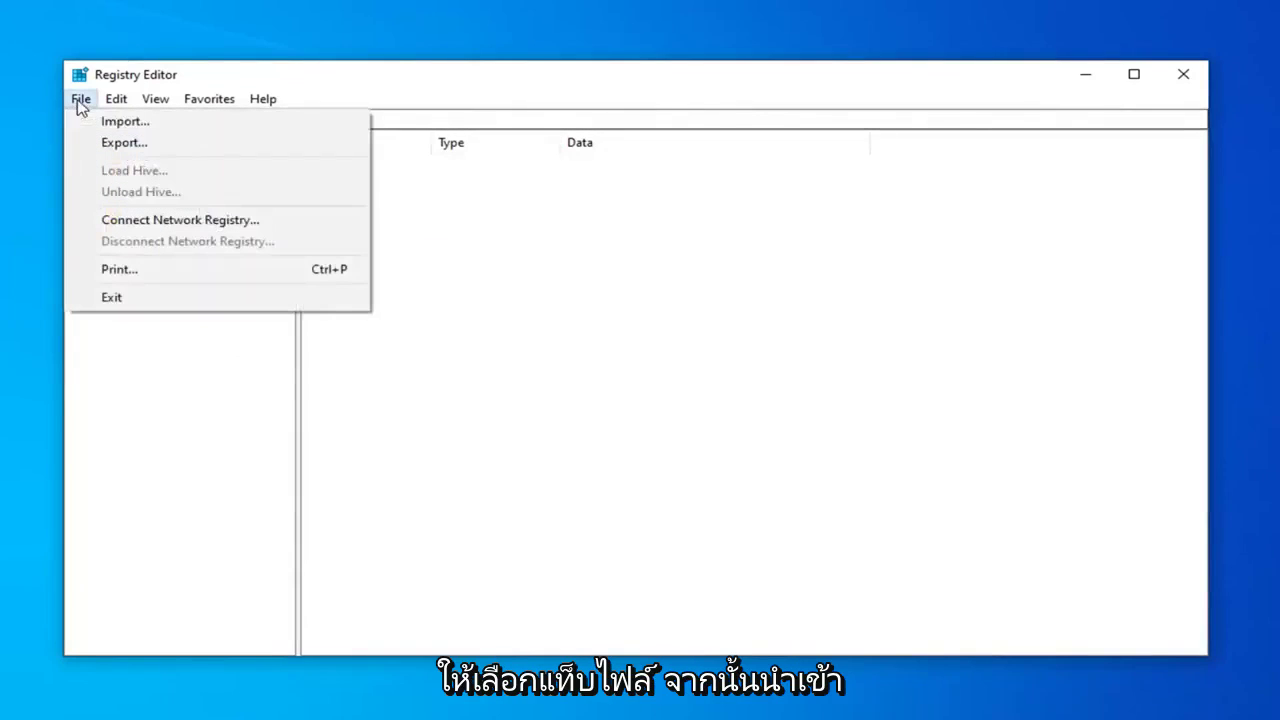
click(155, 123)
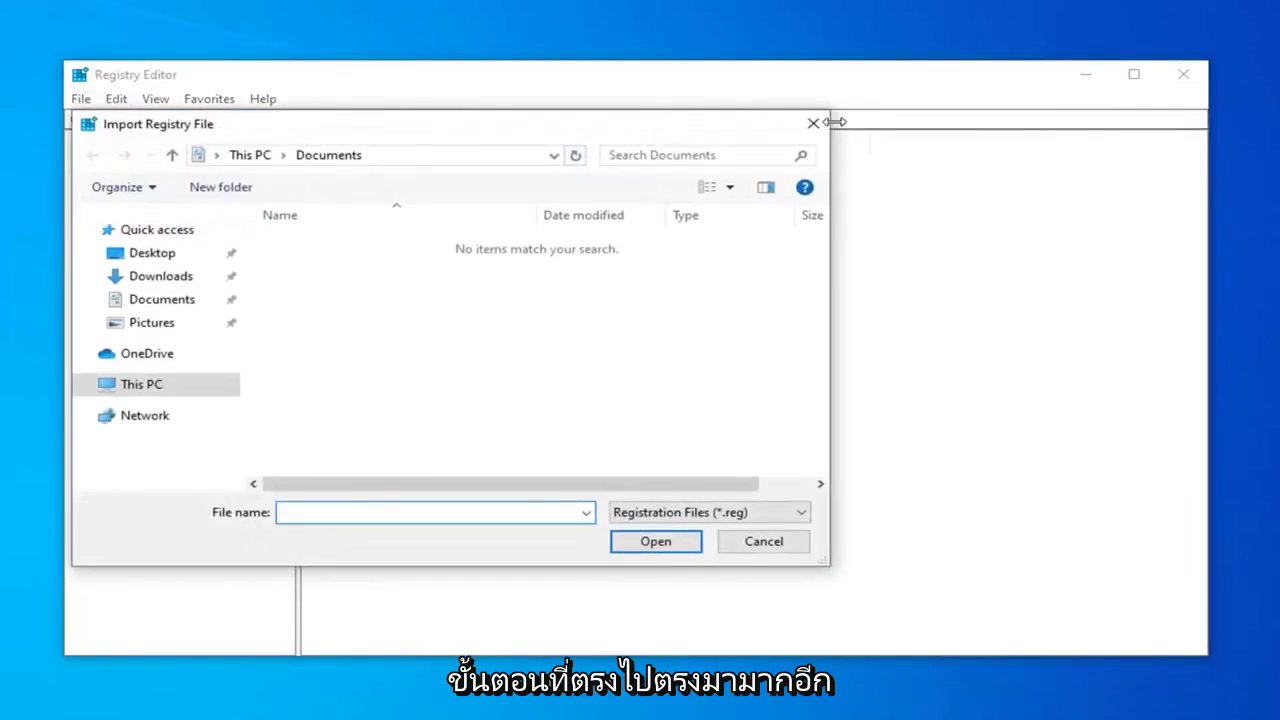
click(813, 124)
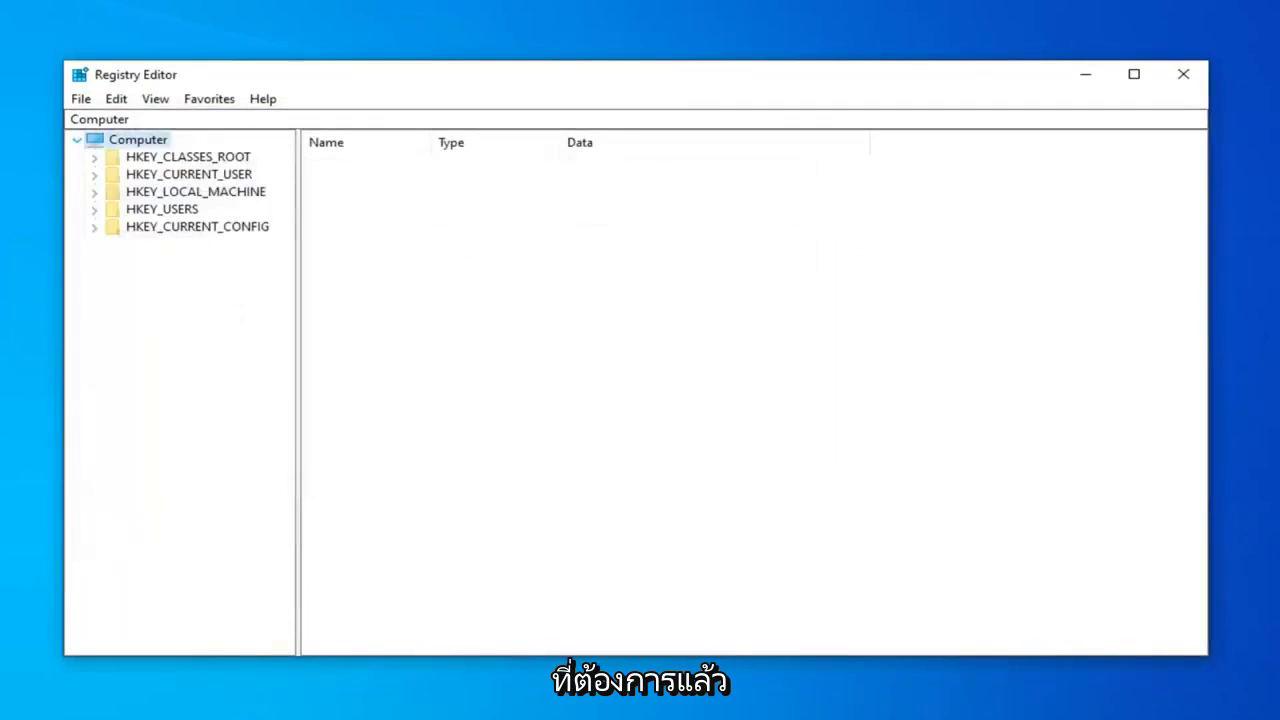
Step: Expand the registry tree to HKEY_LOCAL_MACHINE\SYSTEM\CurrentControlSet and select its Control key
click(106, 194)
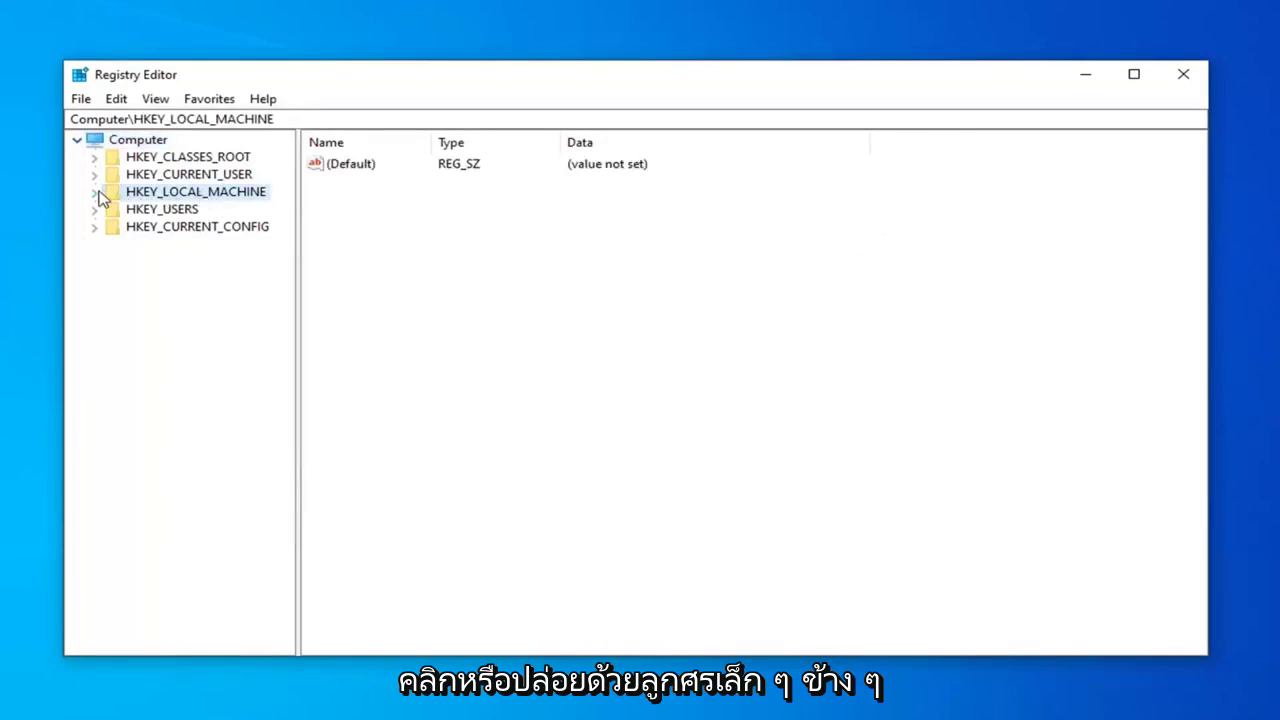
double_click(137, 195)
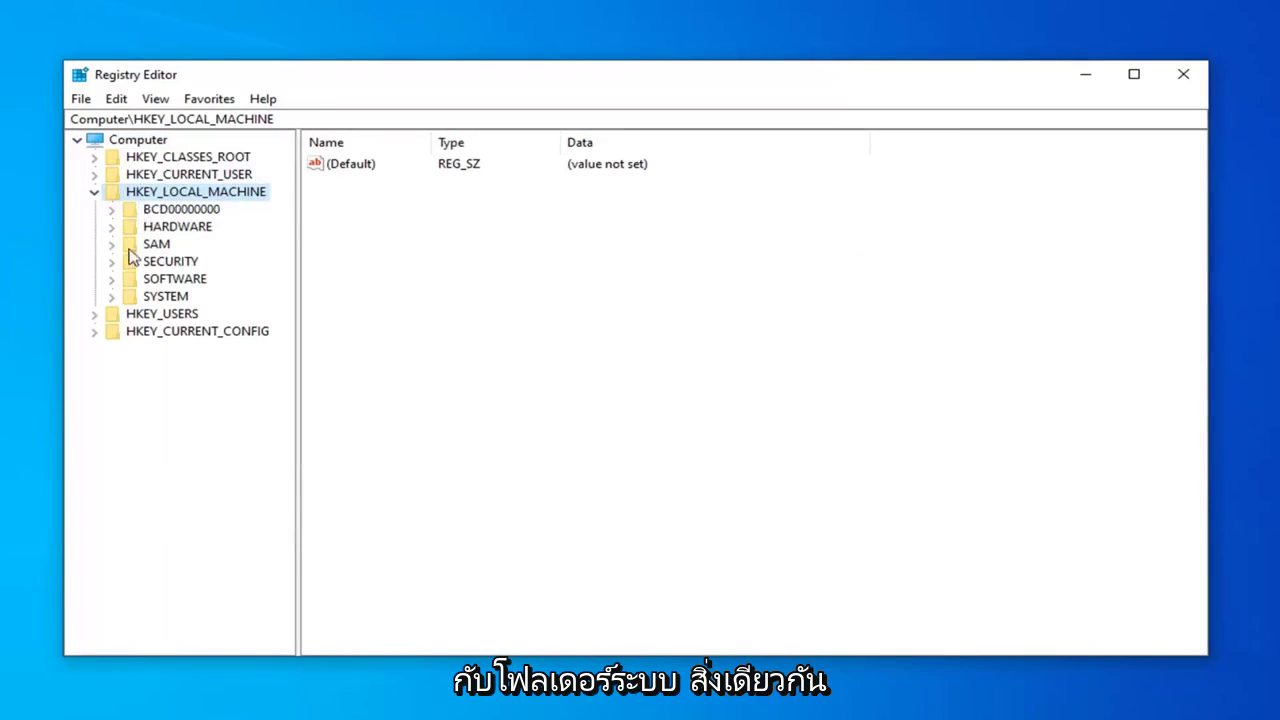
double_click(160, 297)
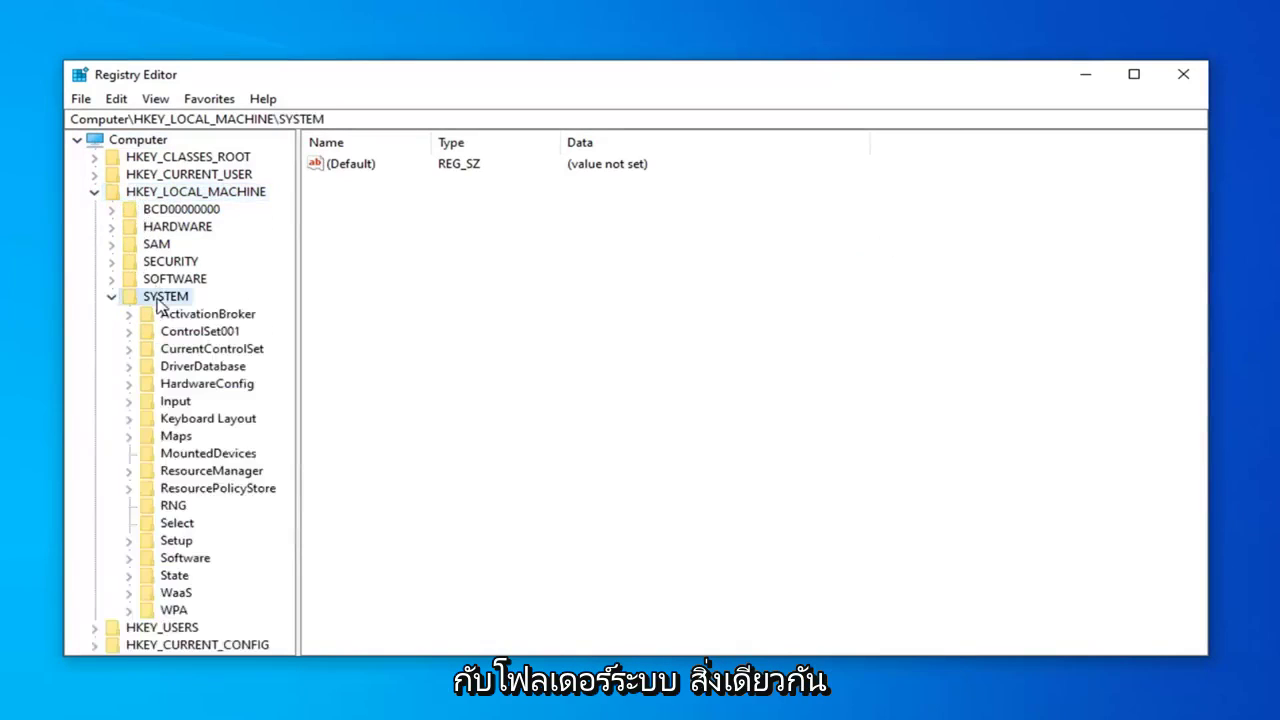
double_click(195, 355)
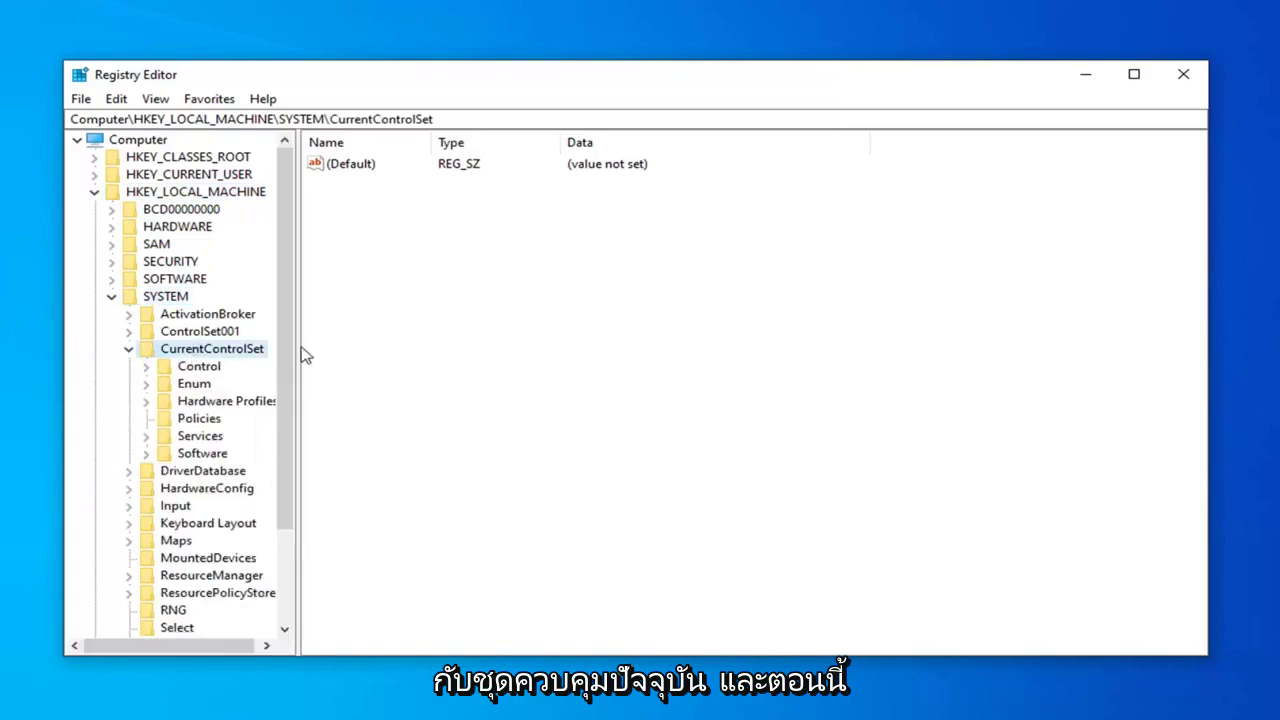
click(193, 372)
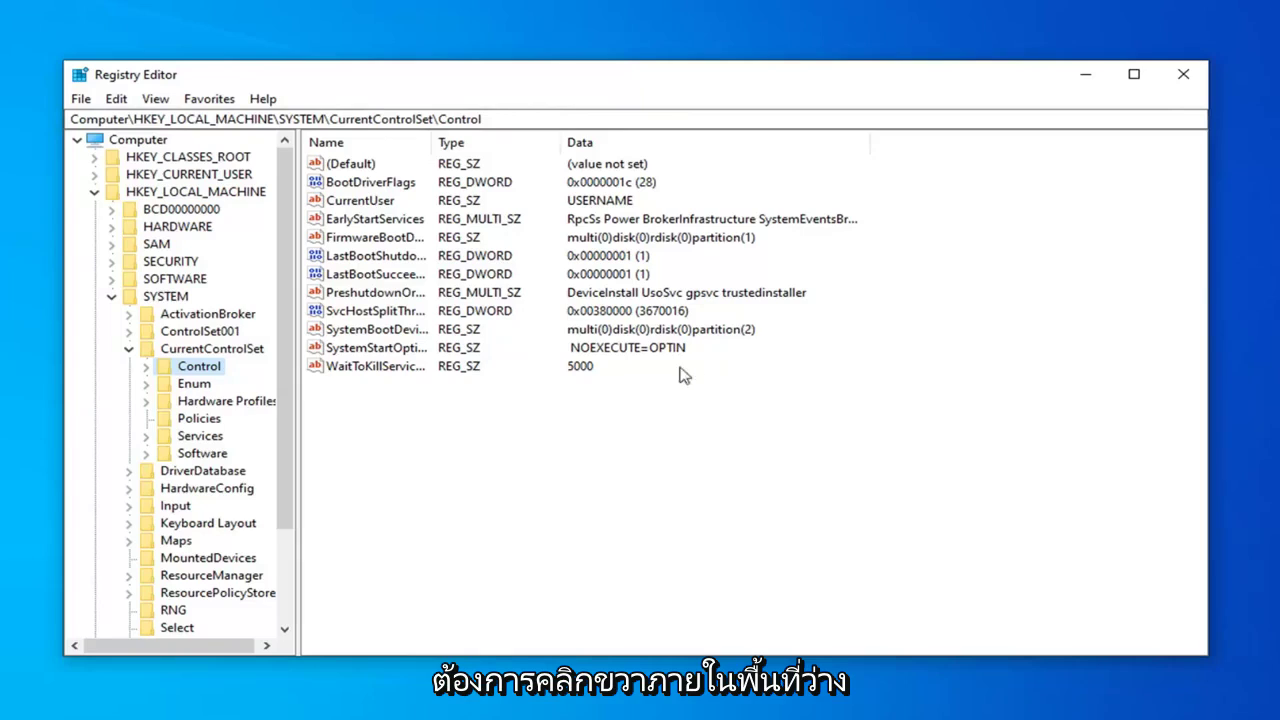
Step: Create a DWORD (32-bit) value named ServicesPipeTimeout in the Control key and widen the Name column to fit its contents
right_click(369, 429)
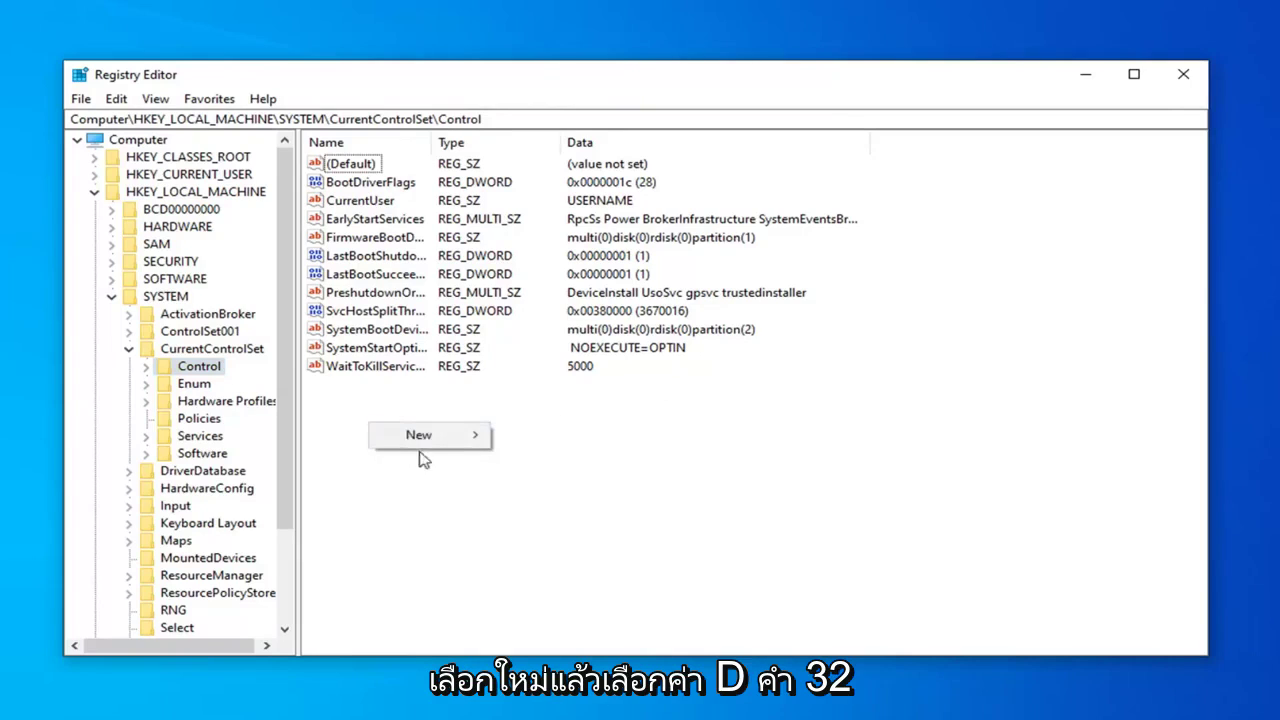
mouse_move(440, 447)
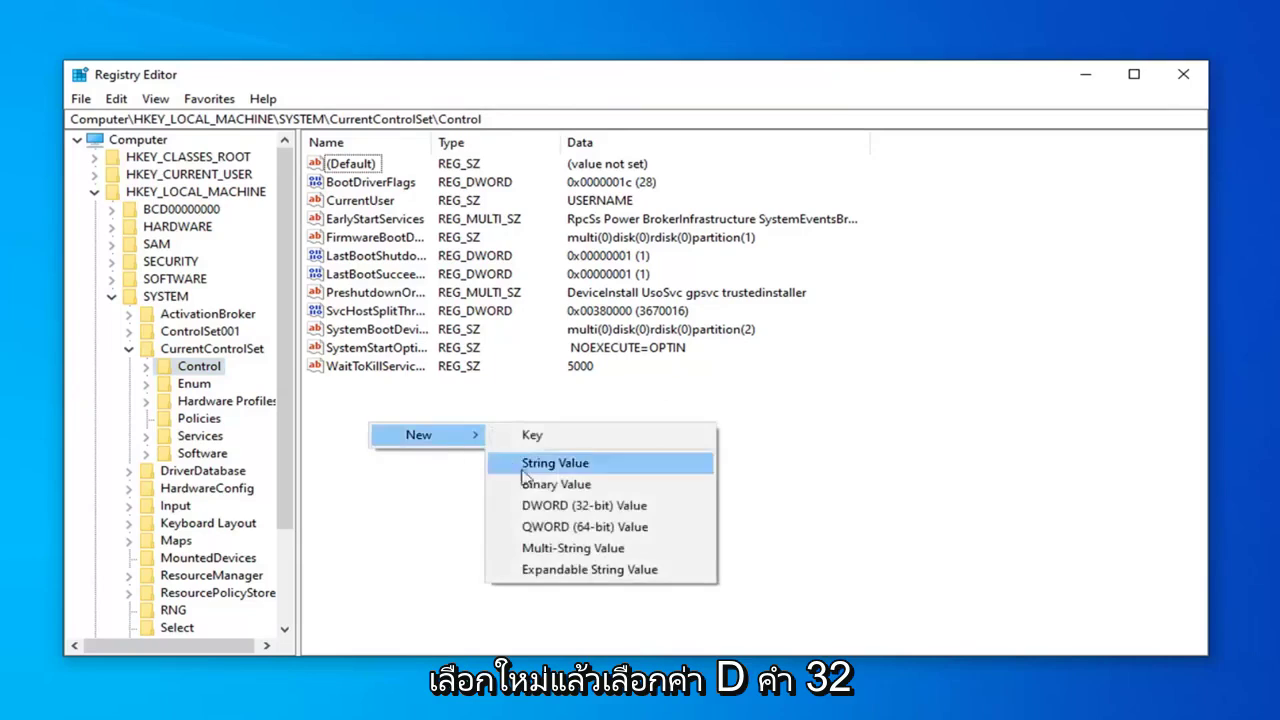
click(548, 508)
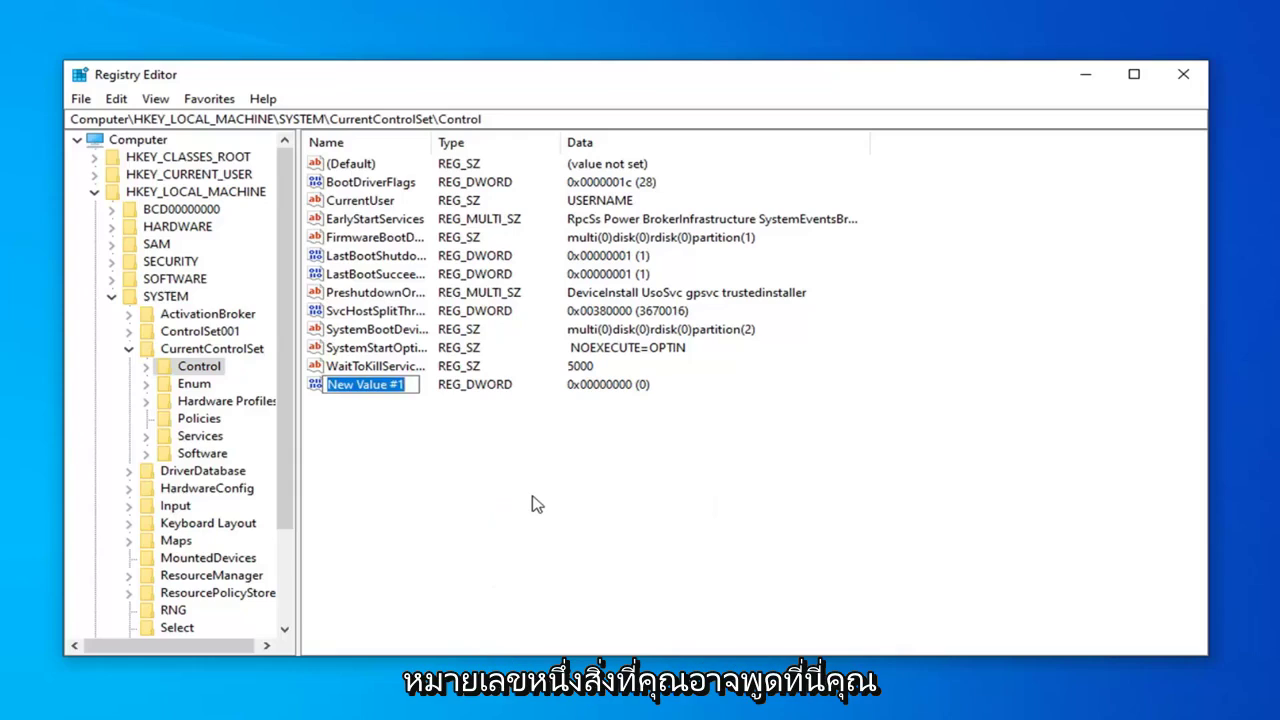
text(S)
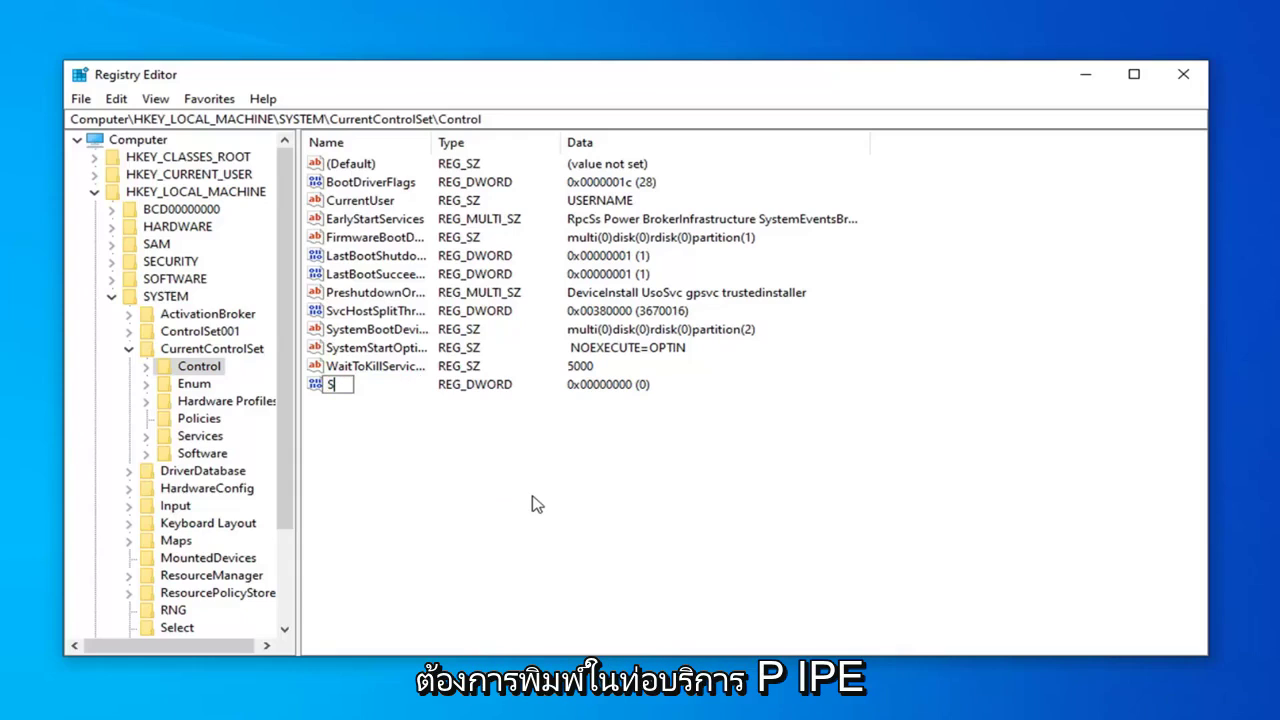
text(ervicesPip)
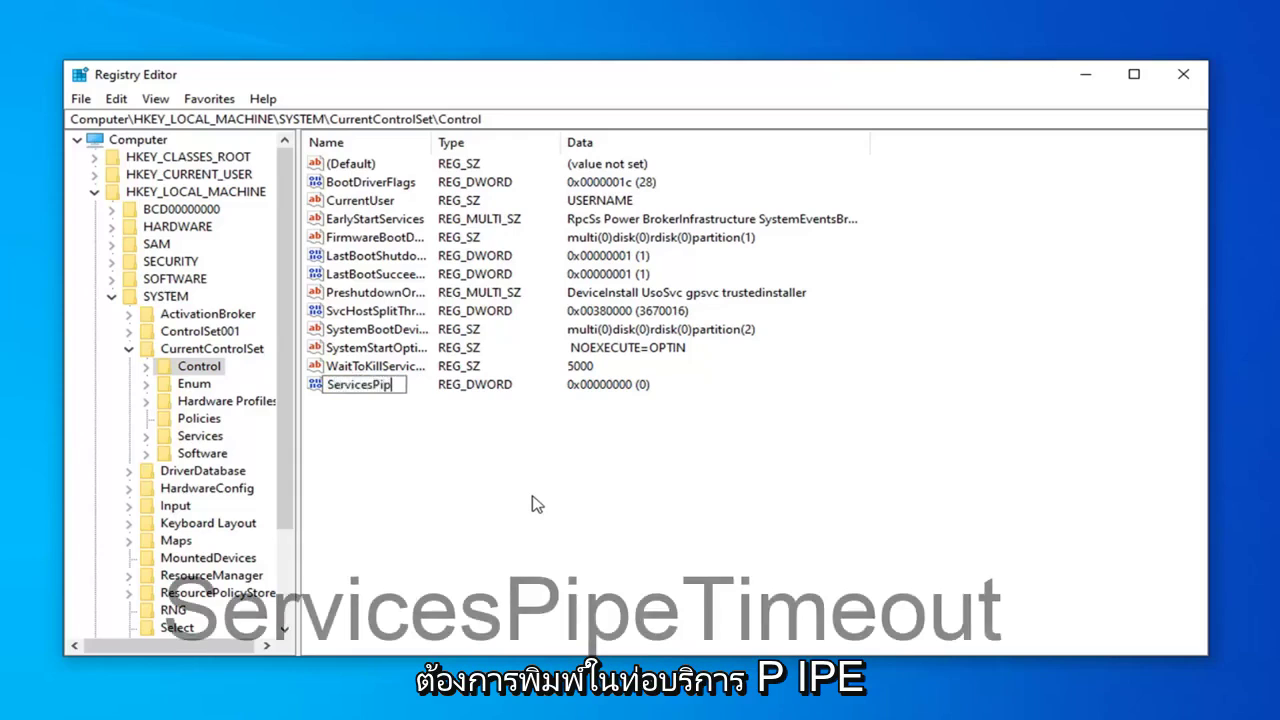
text(eT)
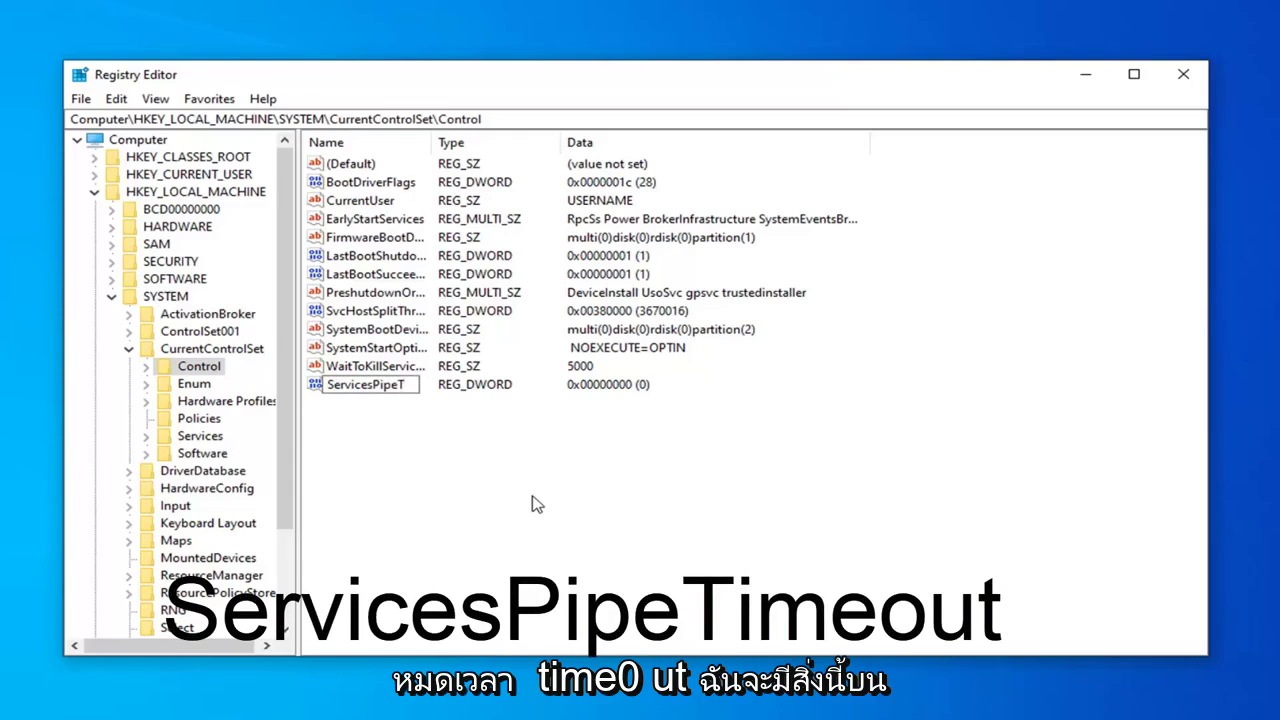
text(imeout)
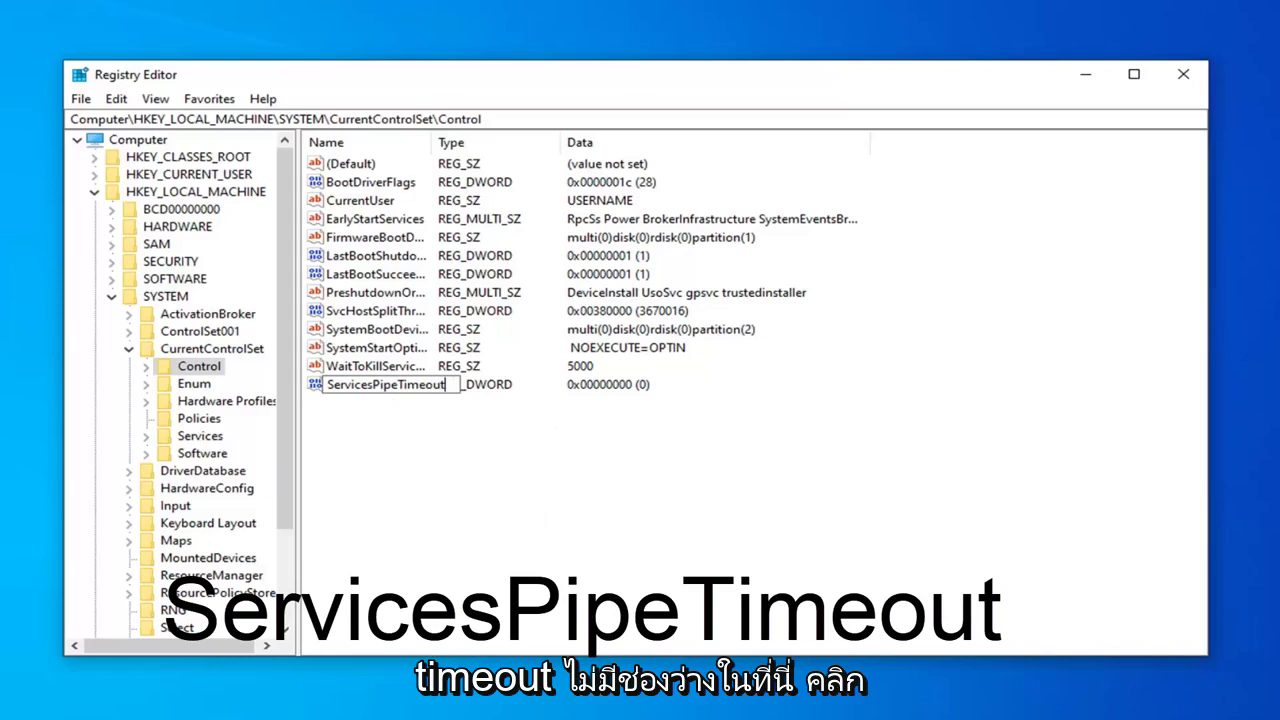
key(Return)
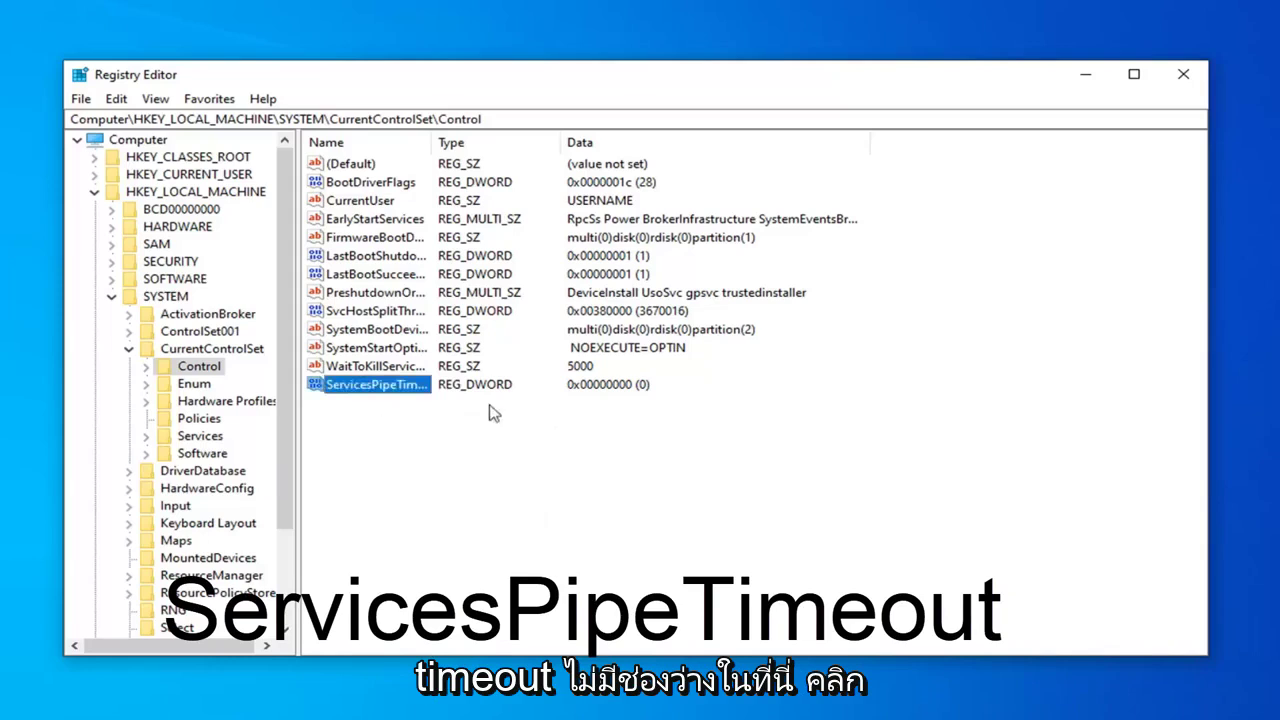
double_click(427, 145)
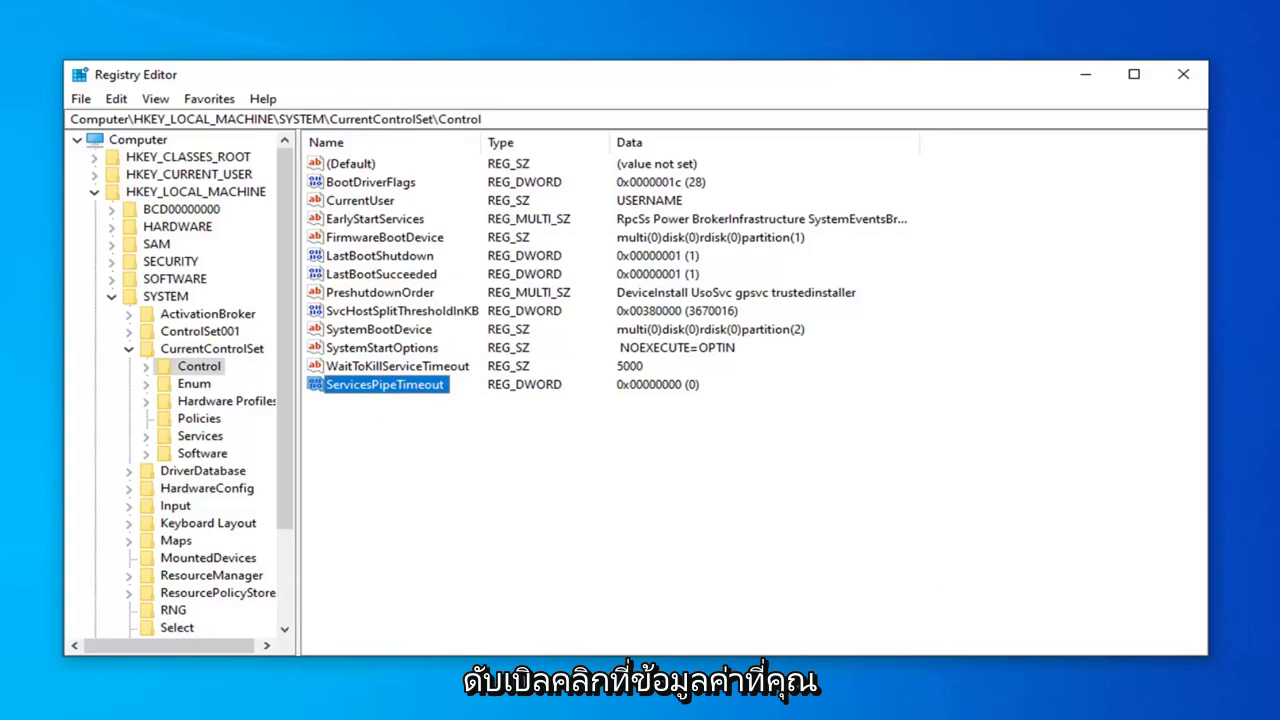
Step: Set the value data of ServicesPipeTimeout to hexadecimal 180000
double_click(368, 386)
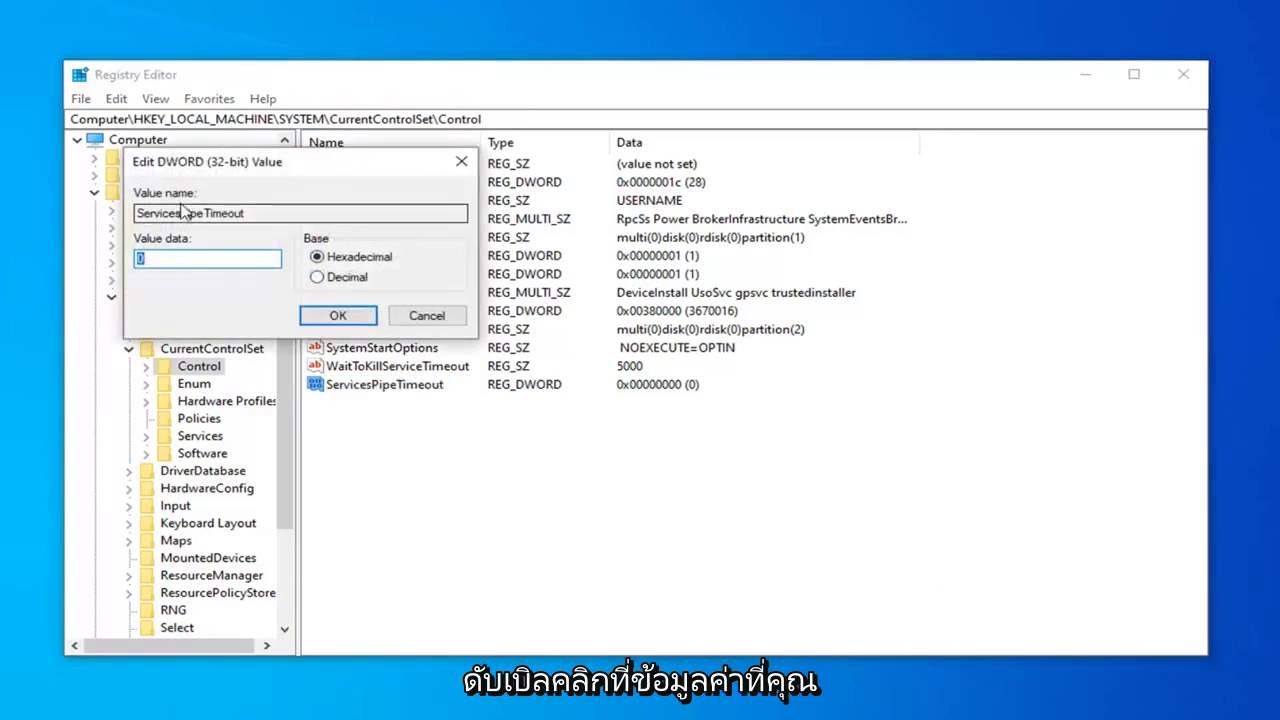
drag(205, 166, 458, 186)
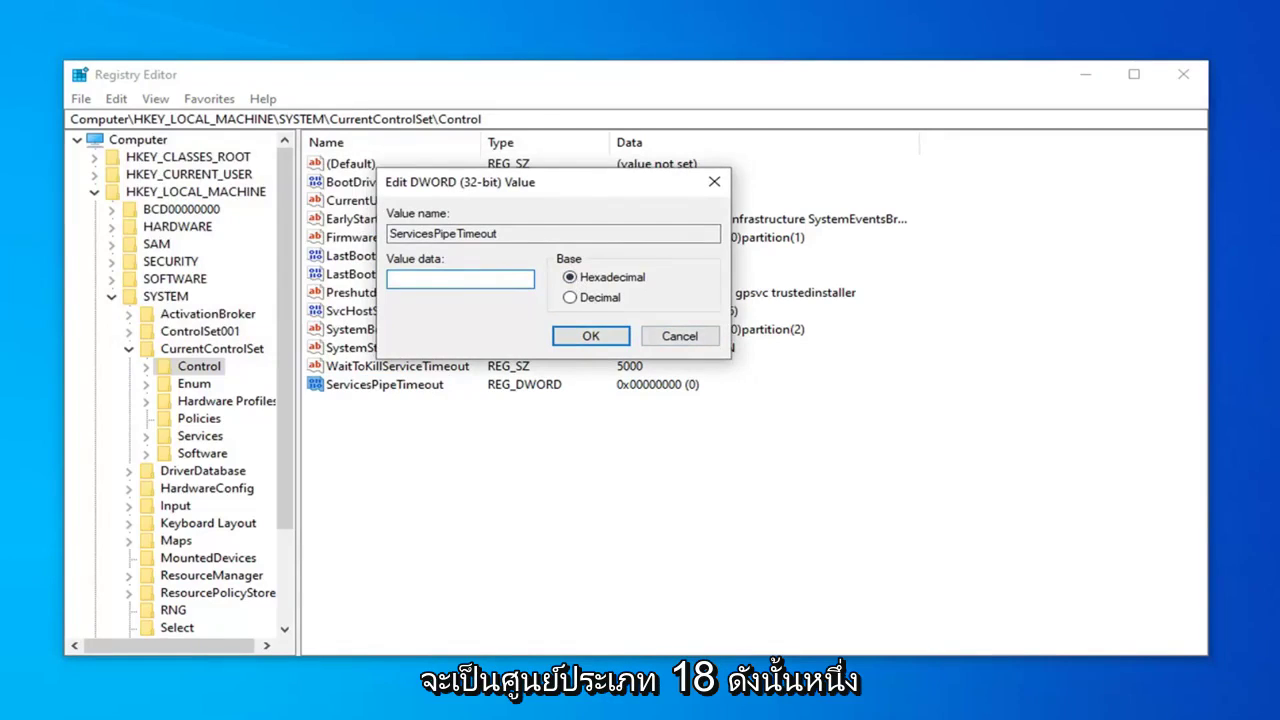
text(18)
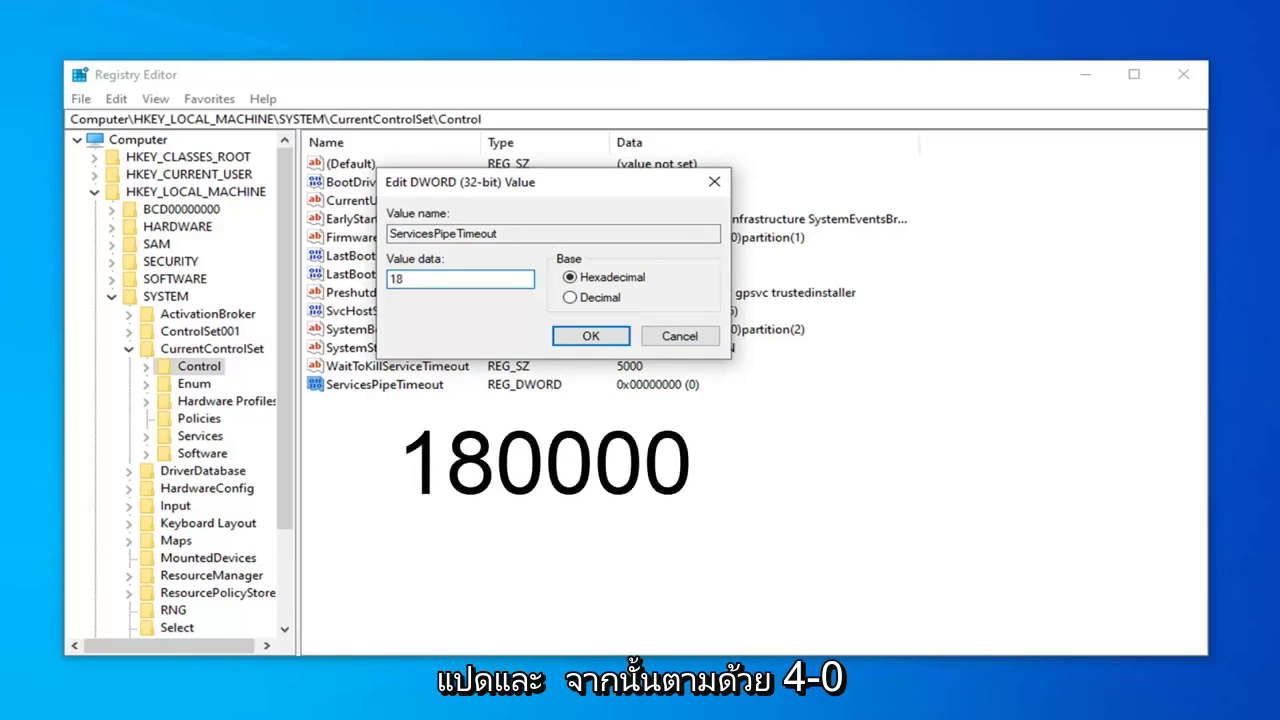
text(0)
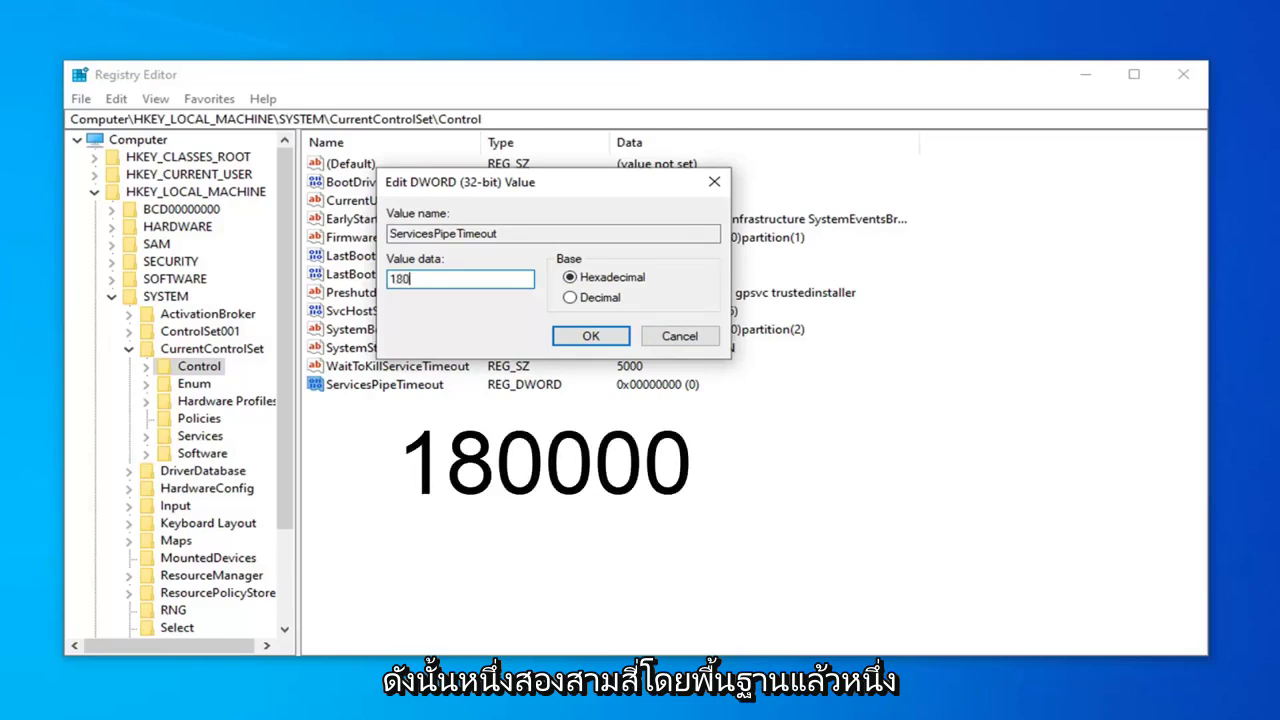
text(000)
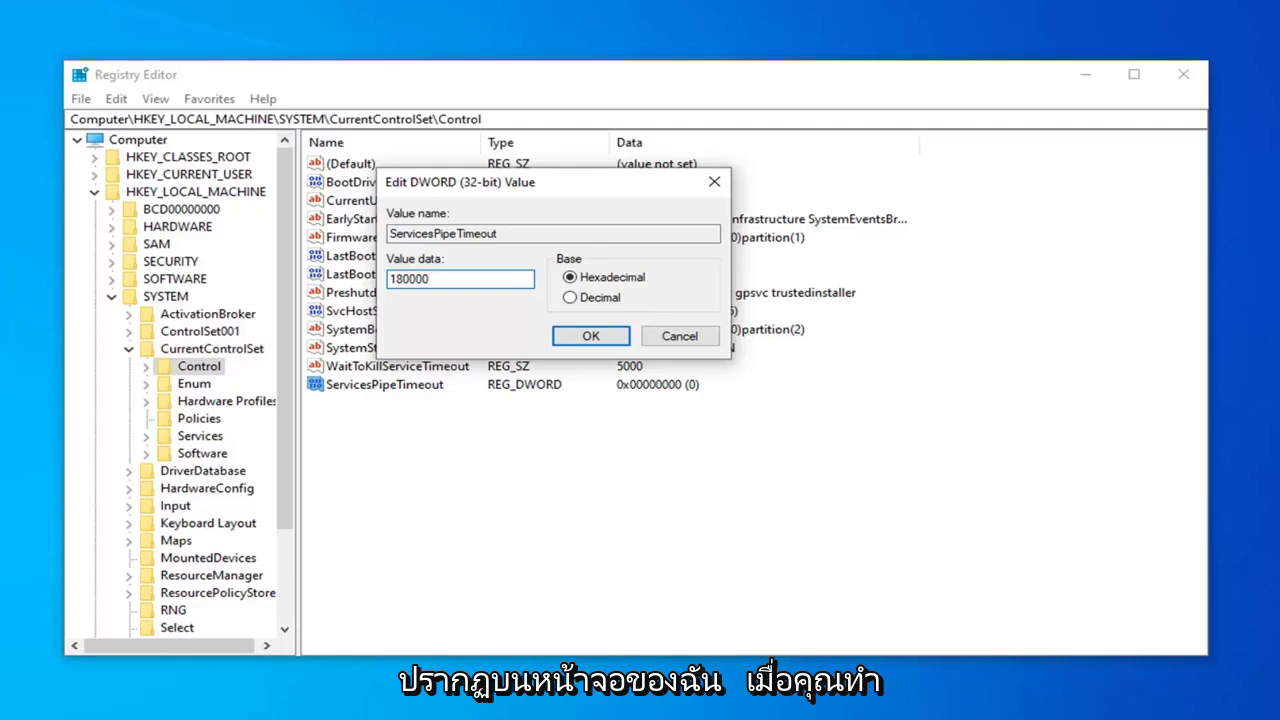
click(590, 336)
Step: Collapse the expanded registry branches back to Computer and close Registry Editor
click(128, 348)
click(111, 296)
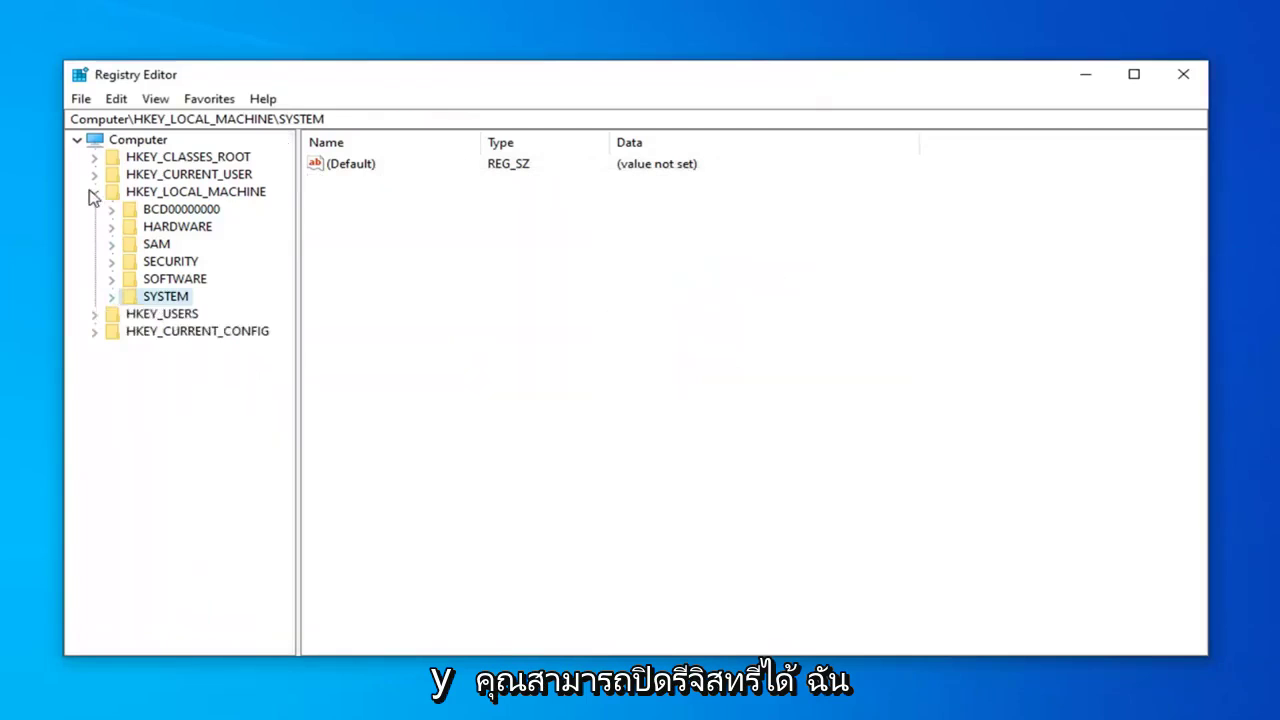
click(94, 191)
click(76, 141)
click(1183, 74)
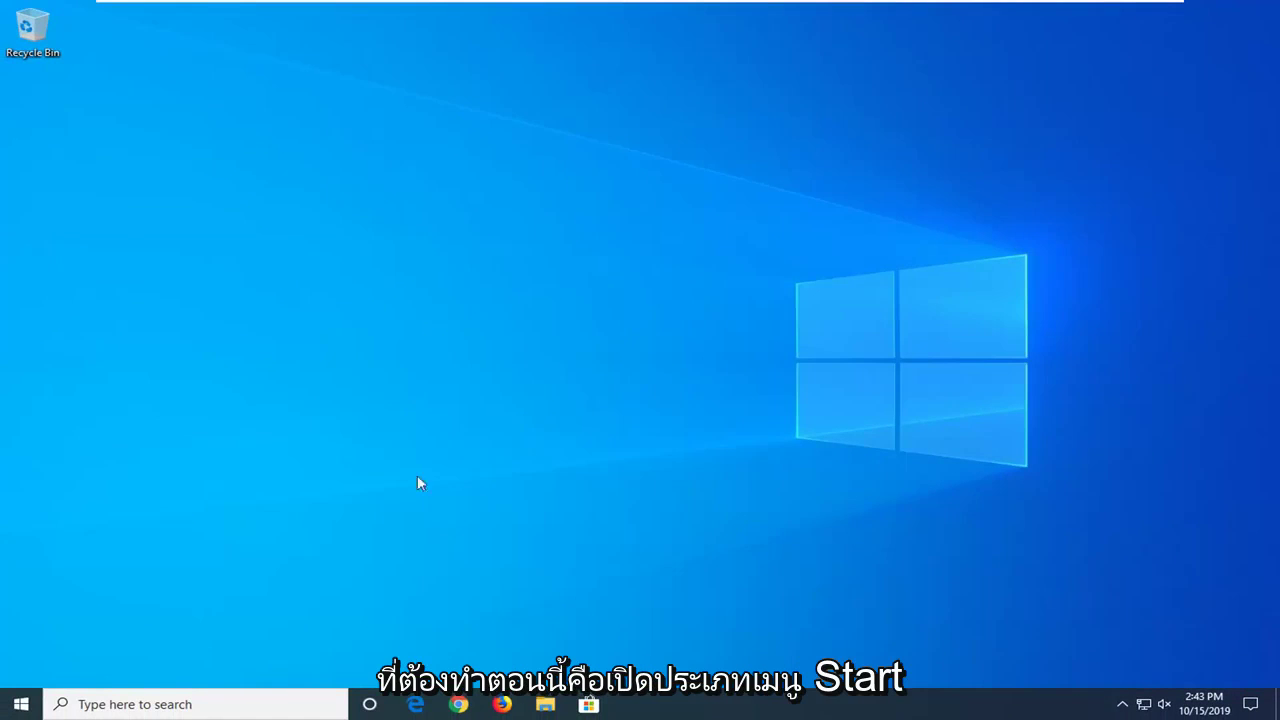
Step: Open Command Prompt as administrator, allow it to make changes, and move its window nearer the middle of the desktop
click(20, 704)
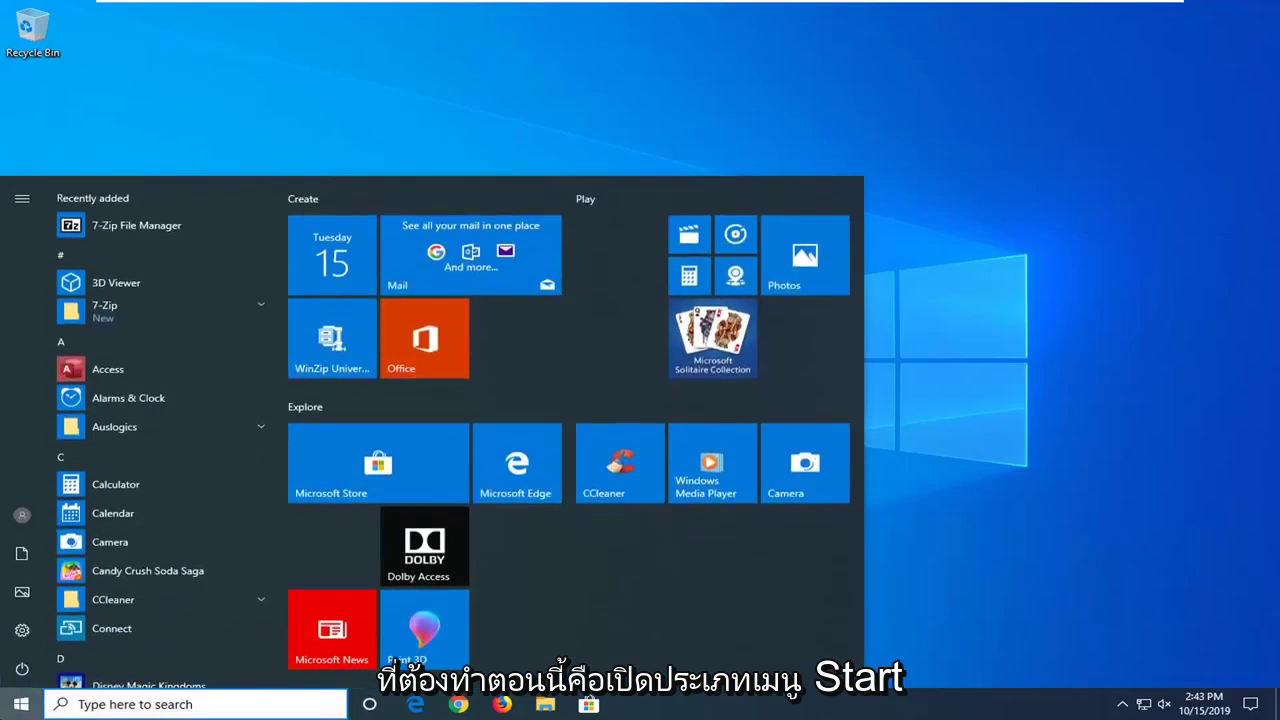
text(cmd)
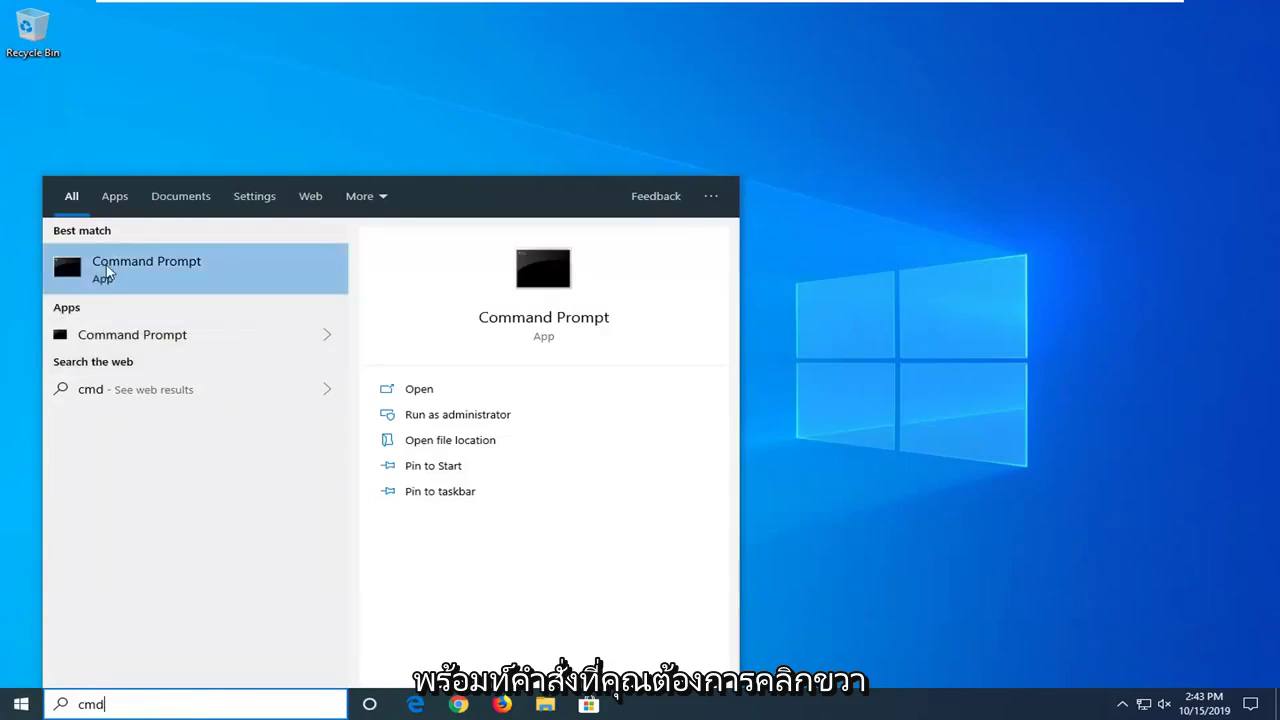
right_click(106, 268)
click(182, 283)
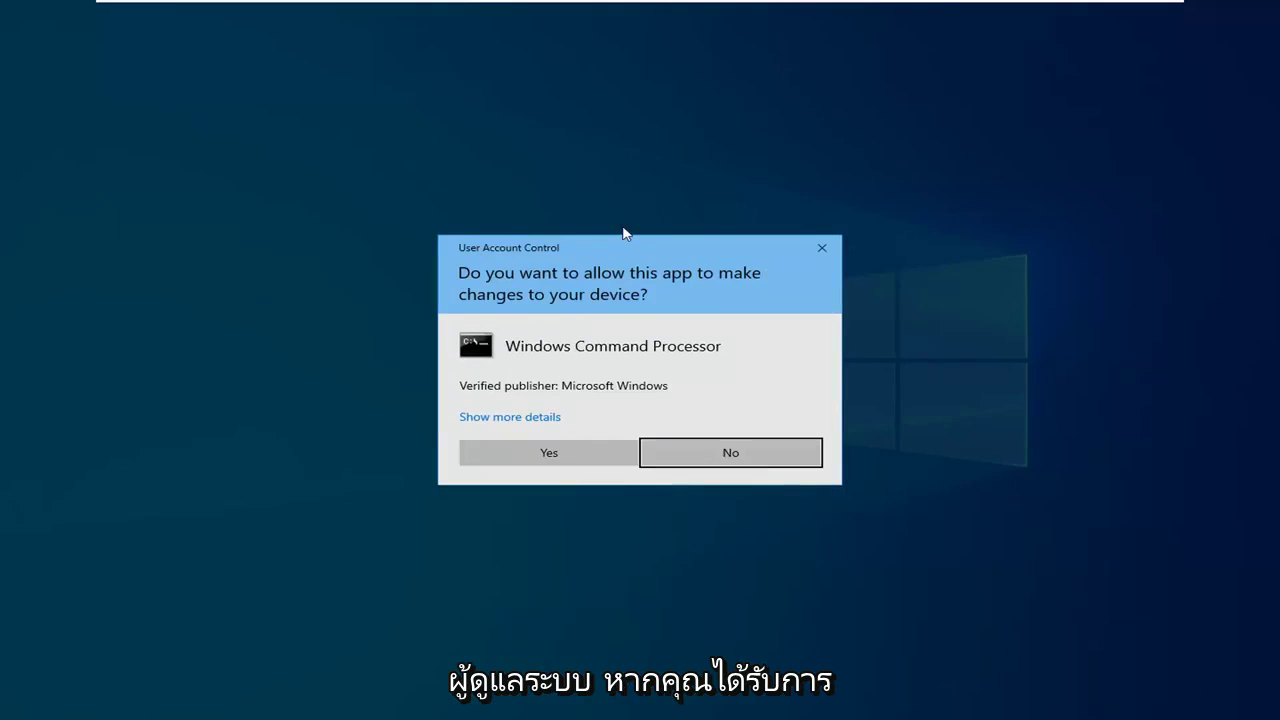
click(527, 453)
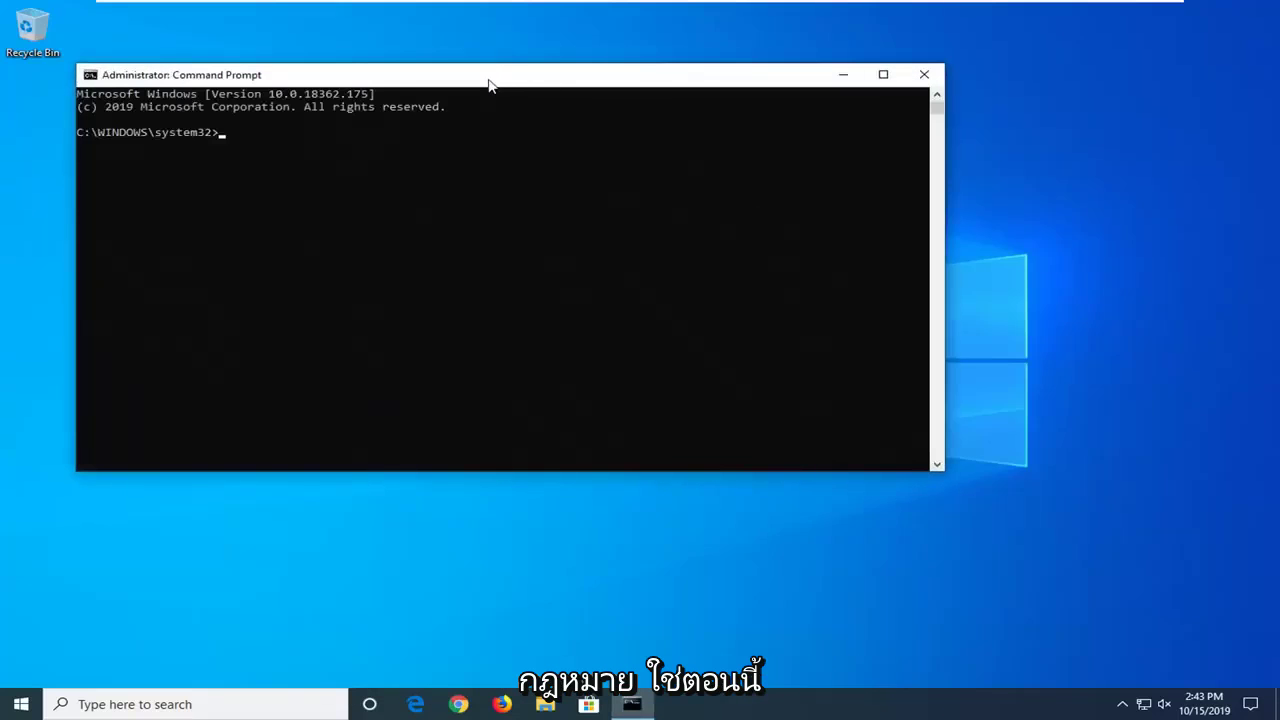
drag(489, 85, 571, 120)
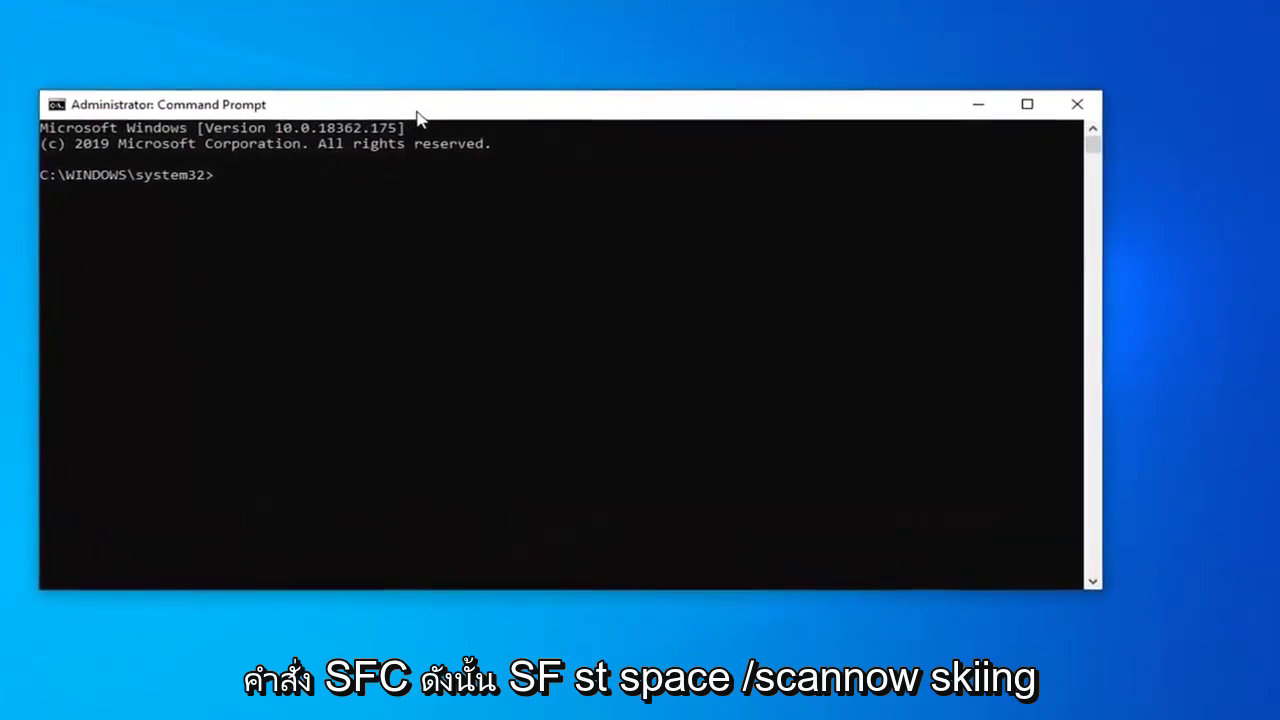
Step: Start a system file scan with the command sfc /scannow and close the Command Prompt window
text(sfc)
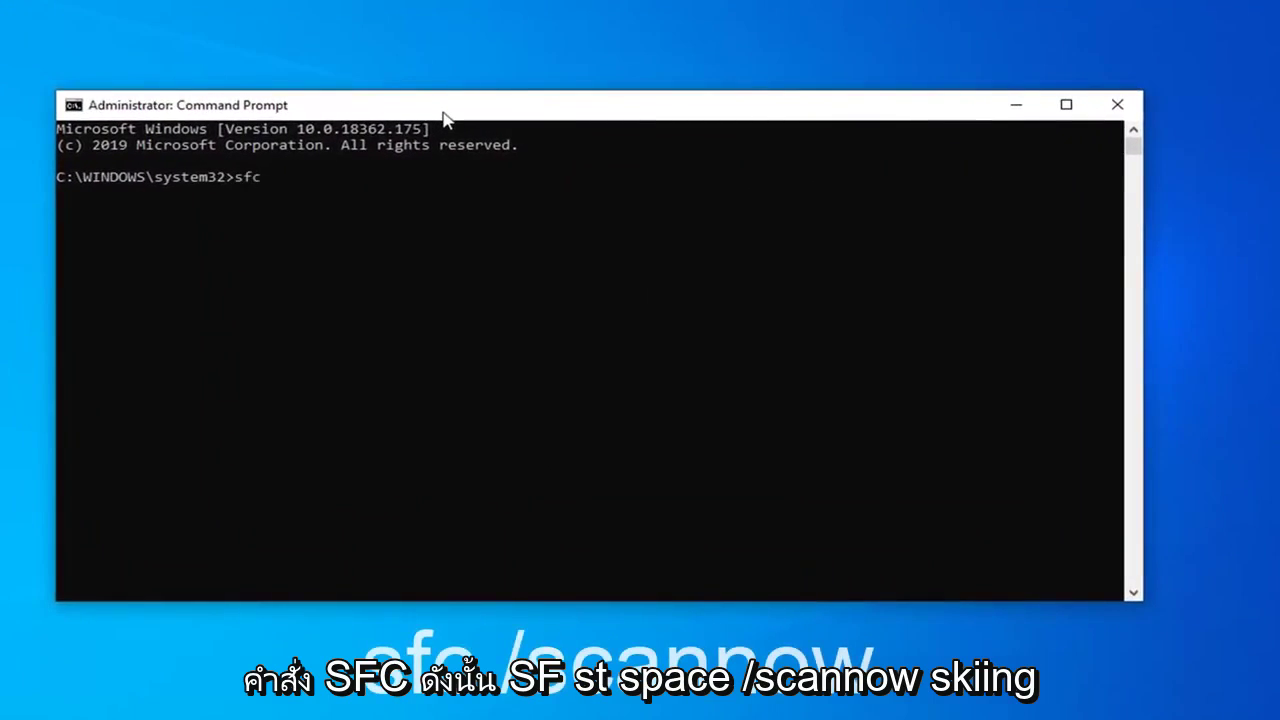
text( /scannow)
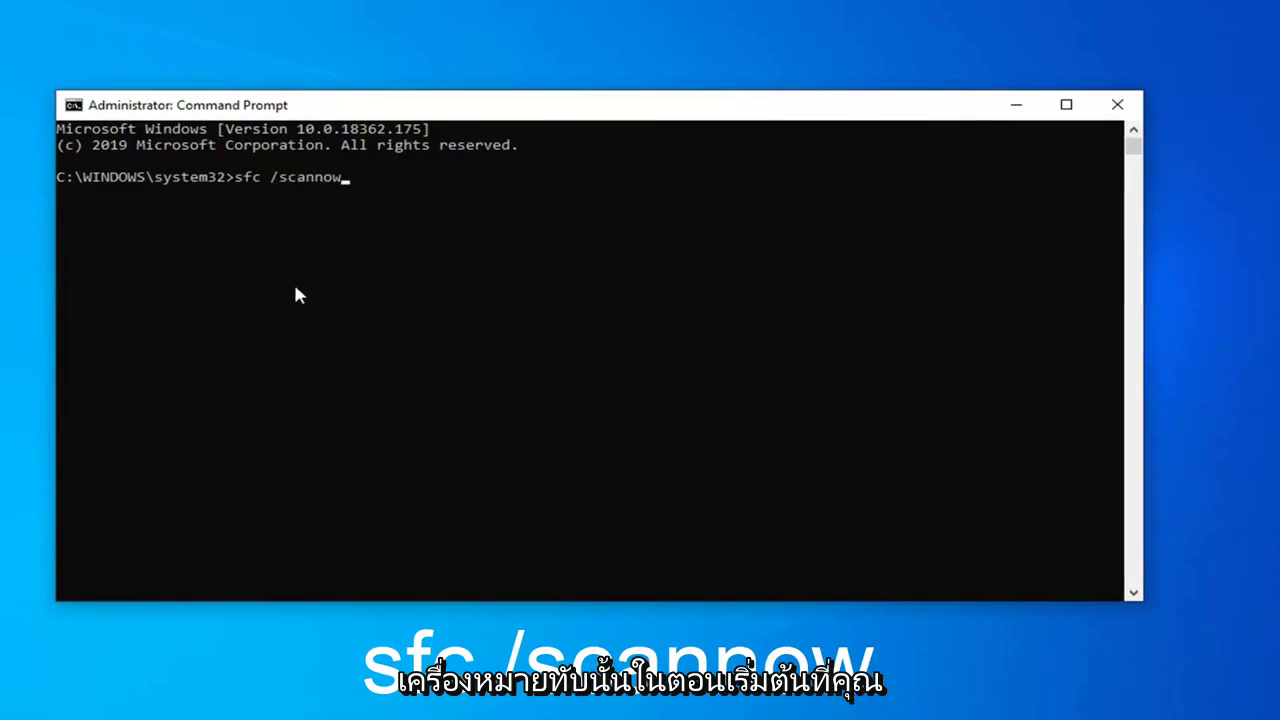
key(Return)
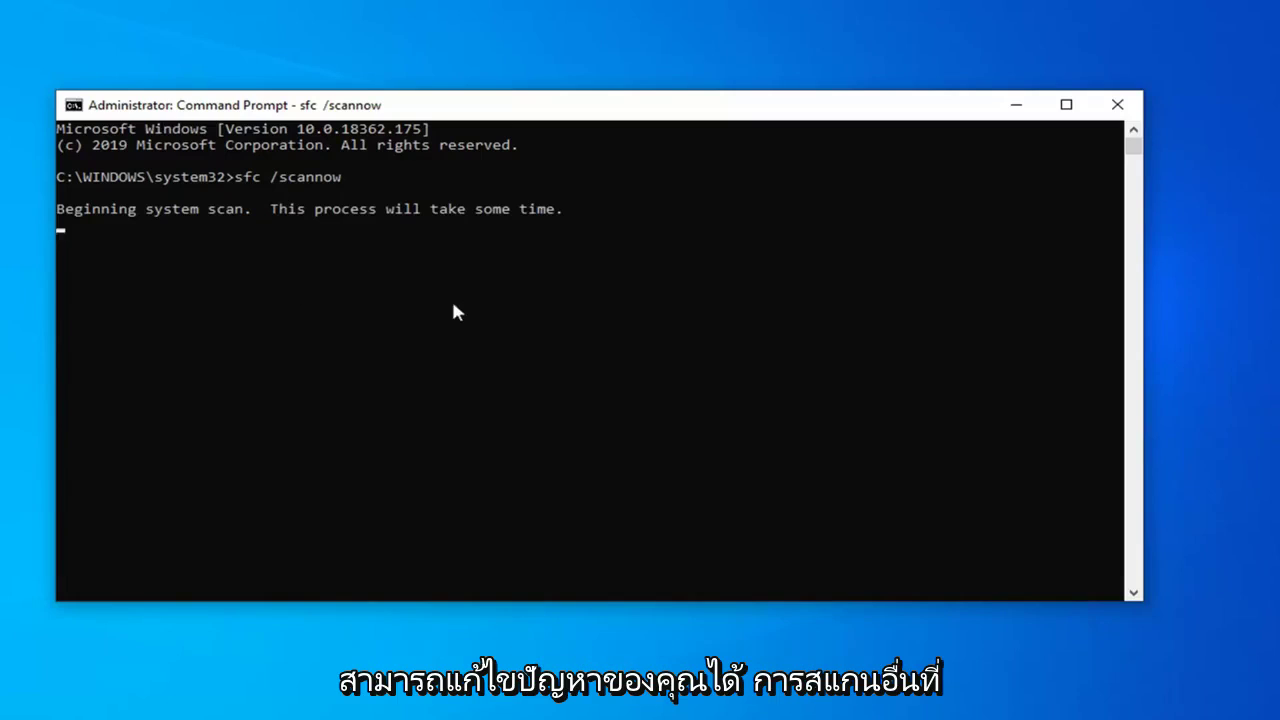
click(1112, 106)
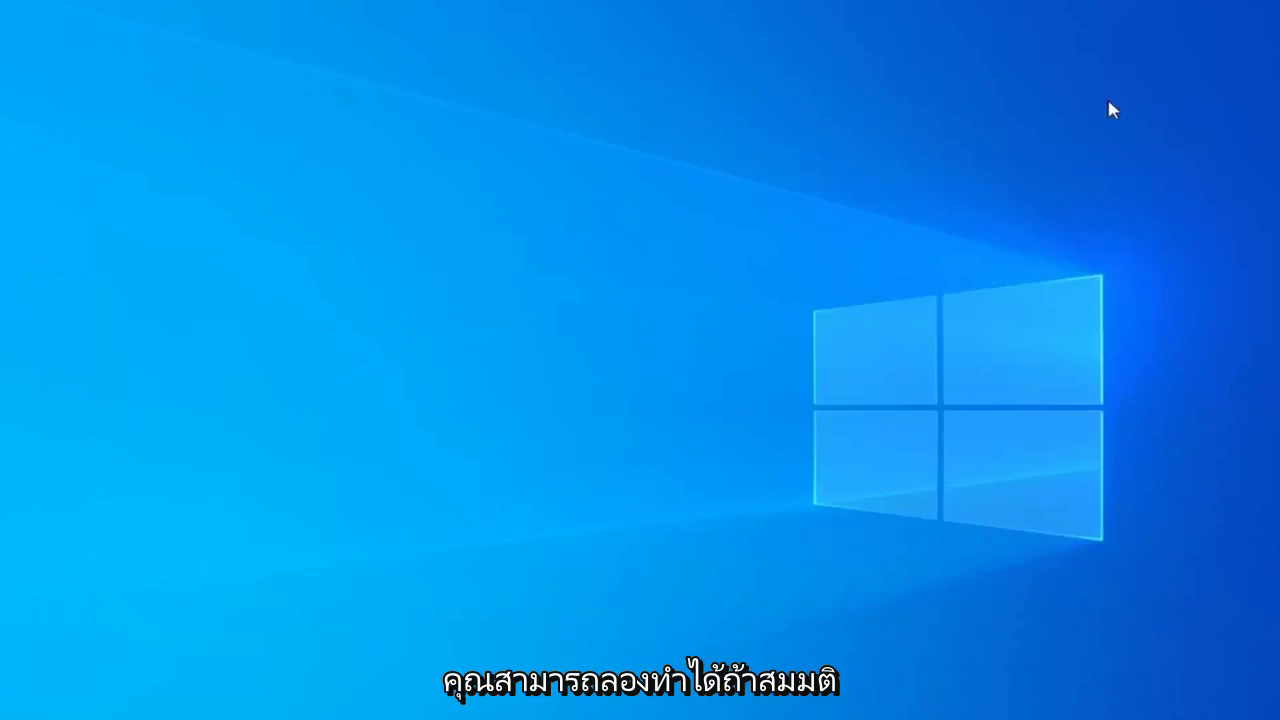
Step: Reopen Command Prompt with administrator rights, approve the User Account Control request, and reposition the new window
key(super)
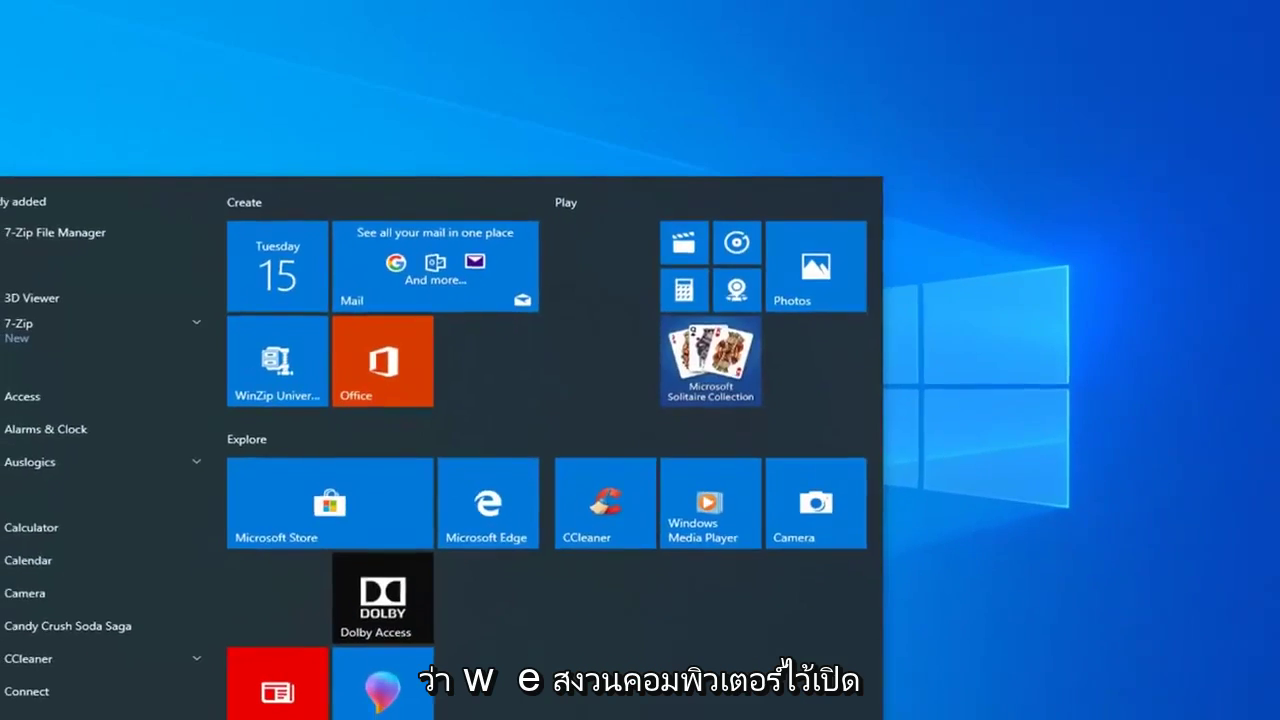
text(cmd)
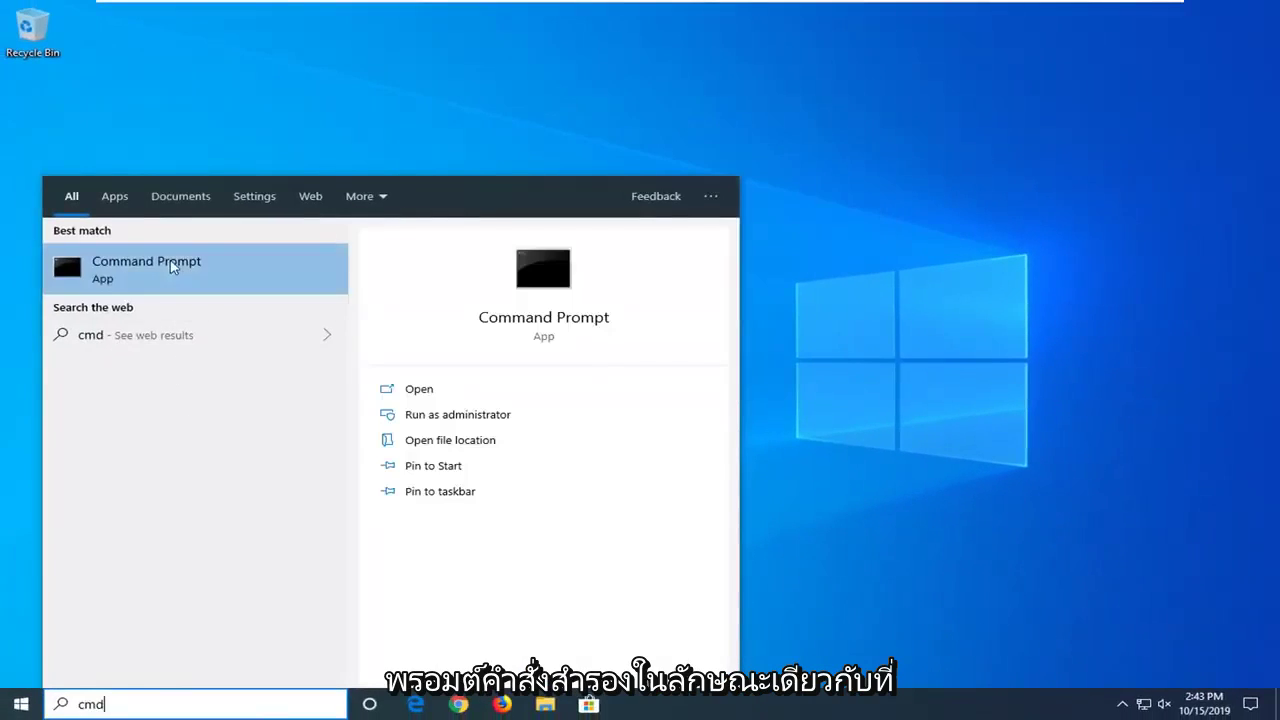
right_click(172, 264)
click(212, 284)
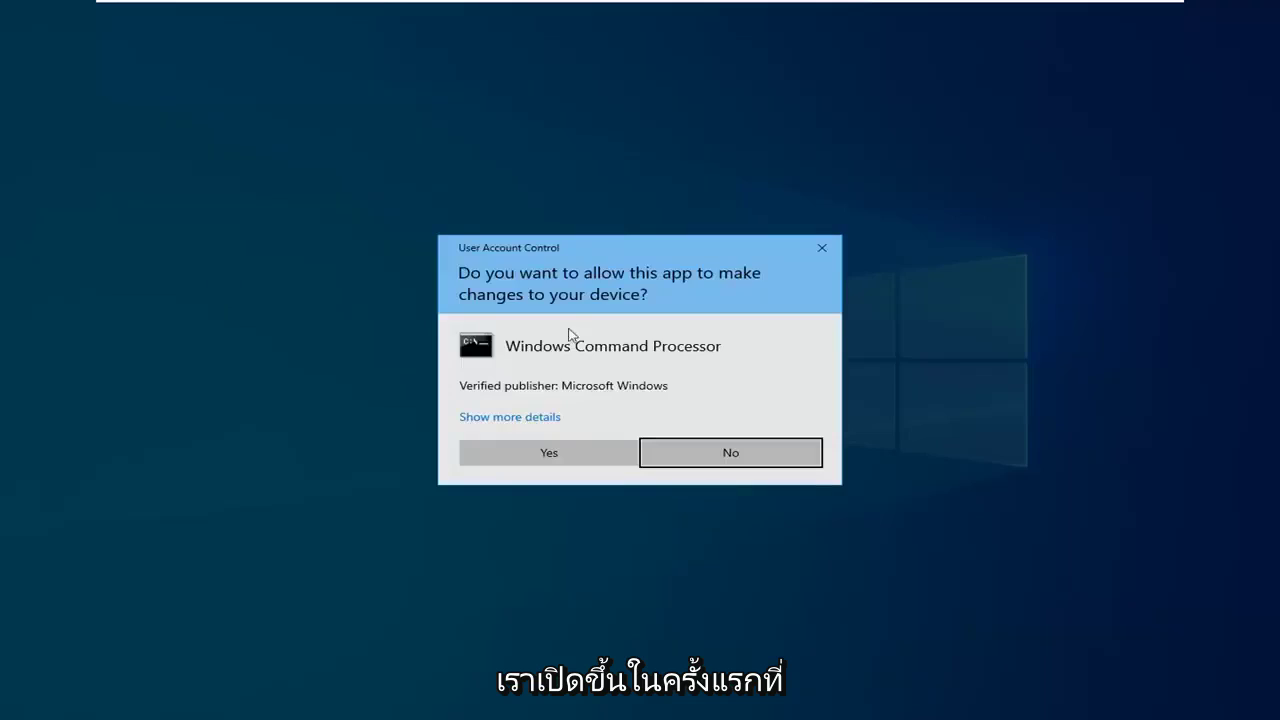
click(575, 450)
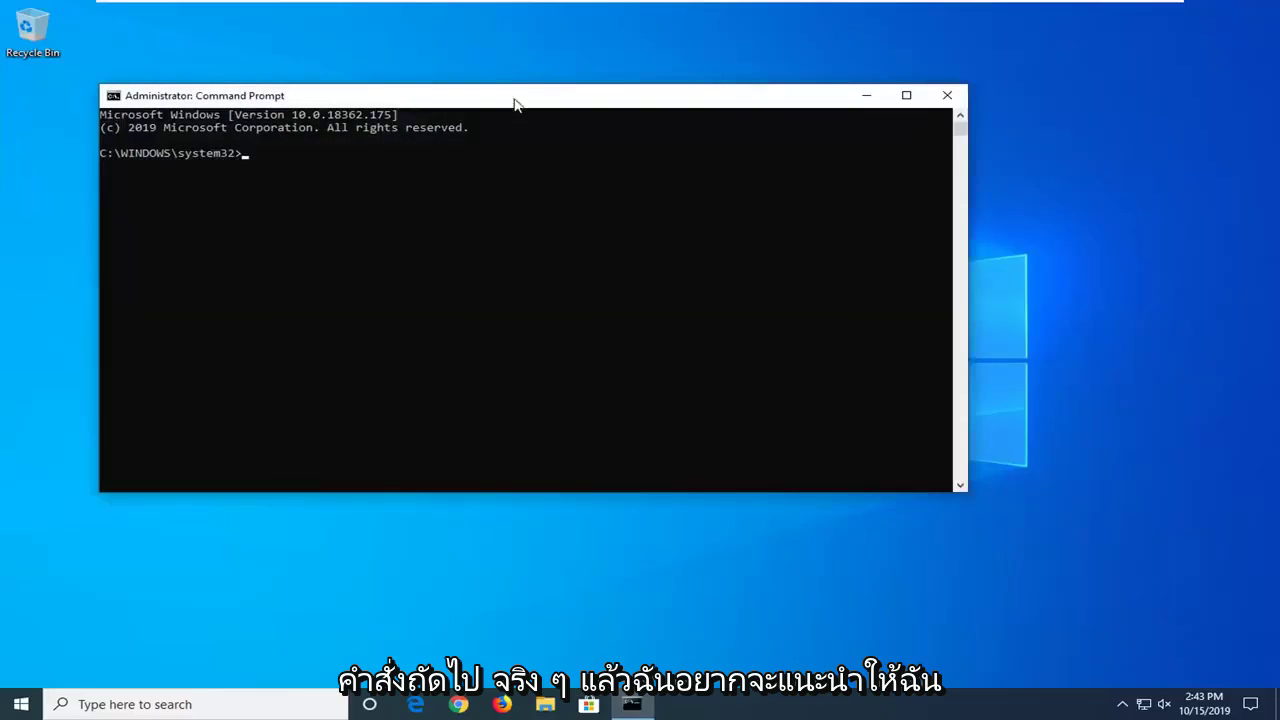
drag(595, 112, 706, 116)
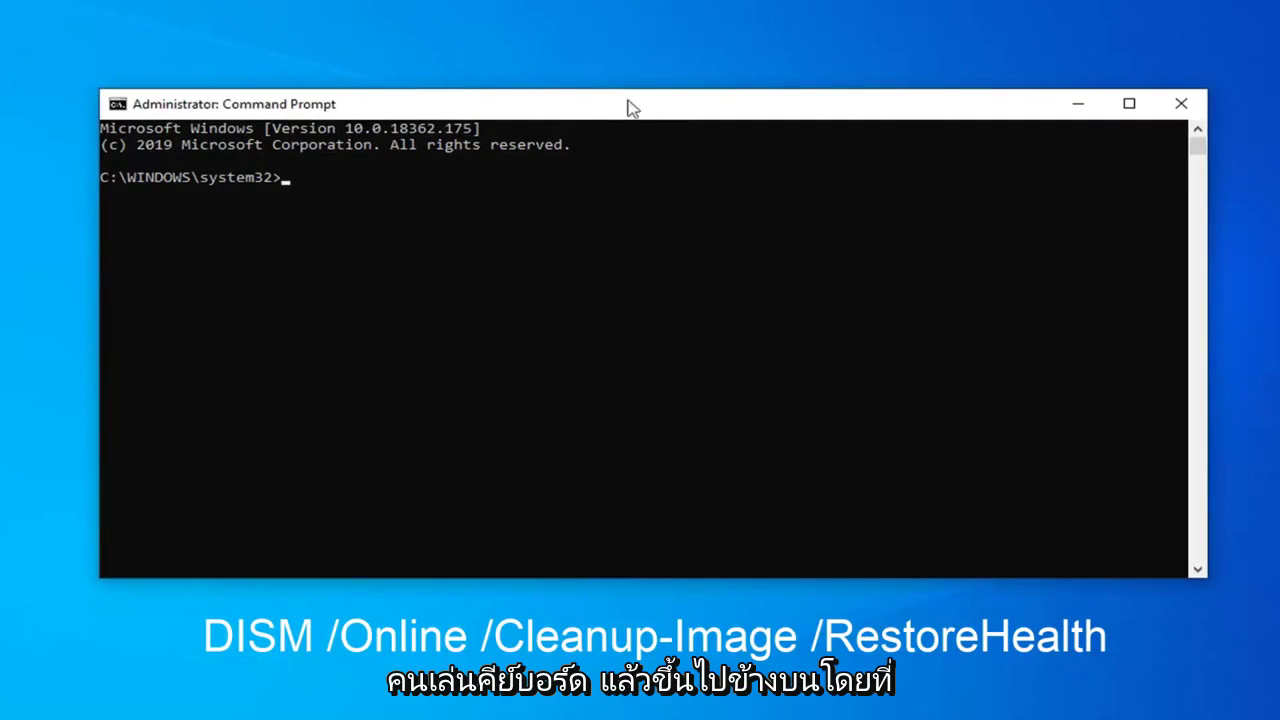
Step: Paste the copied command DISM /Online /Cleanup-Image /RestoreHealth at the prompt and run it
right_click(576, 107)
mouse_move(600, 258)
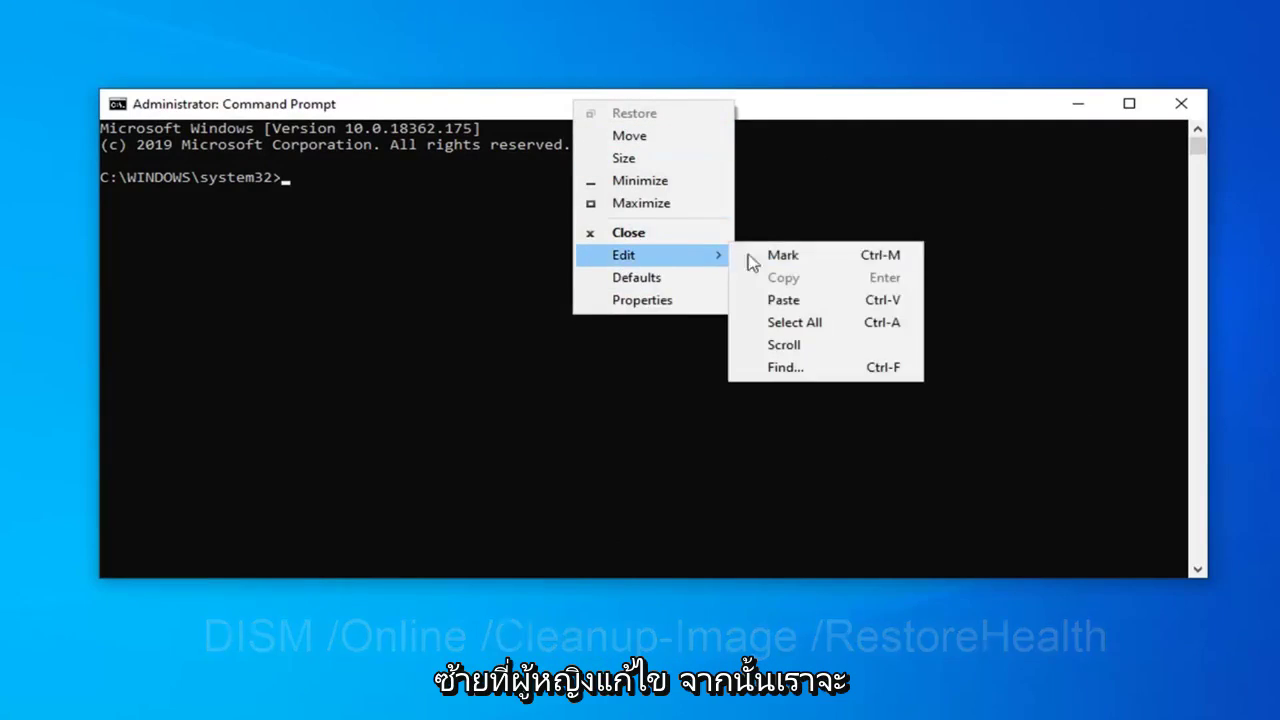
click(812, 302)
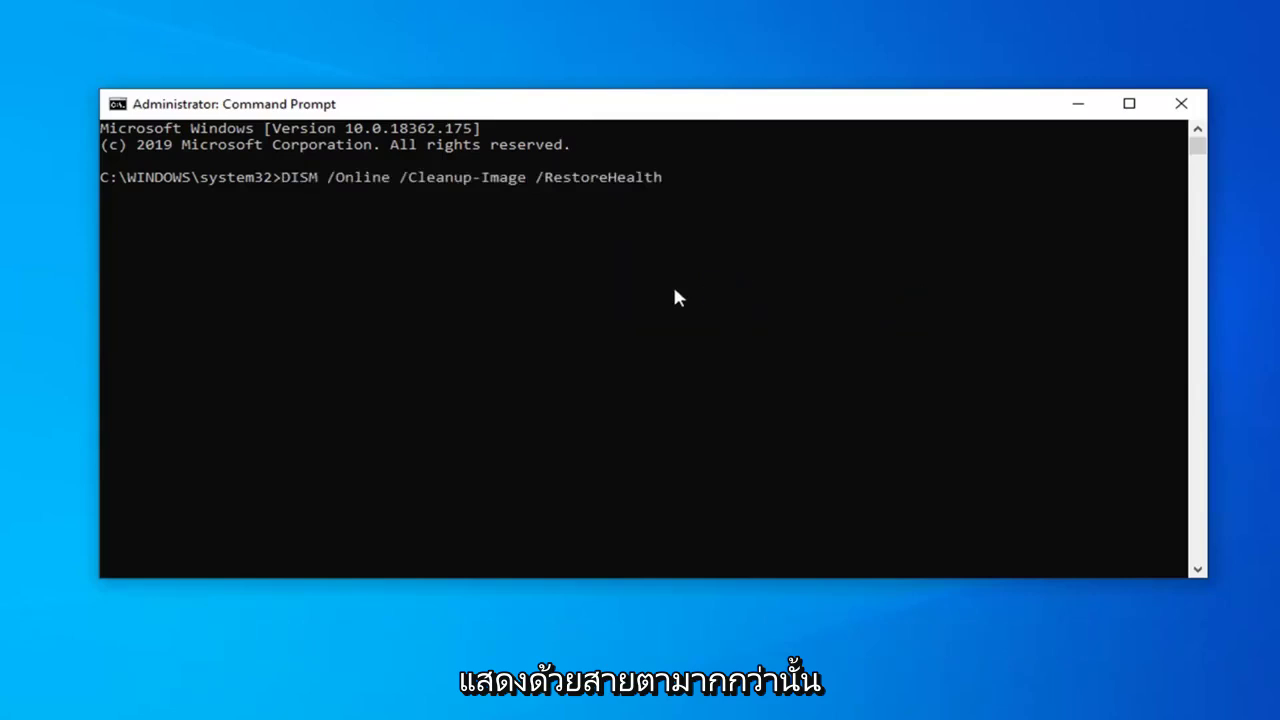
key(Return)
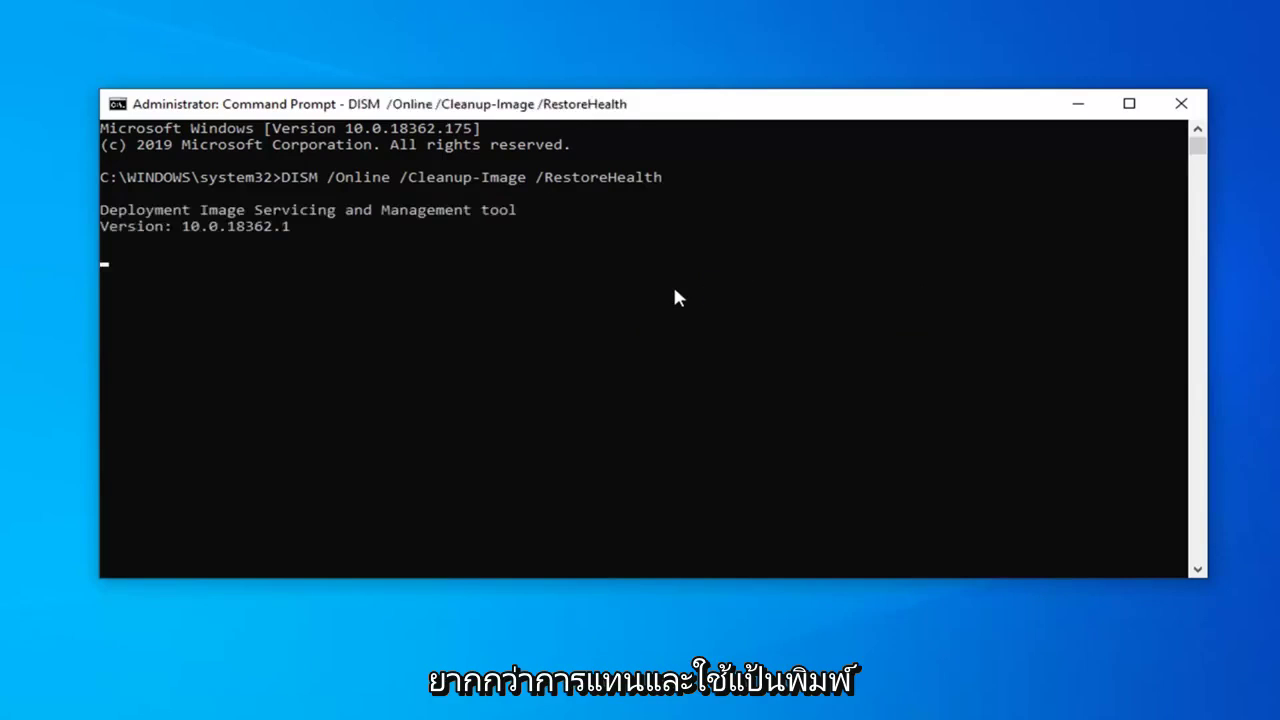